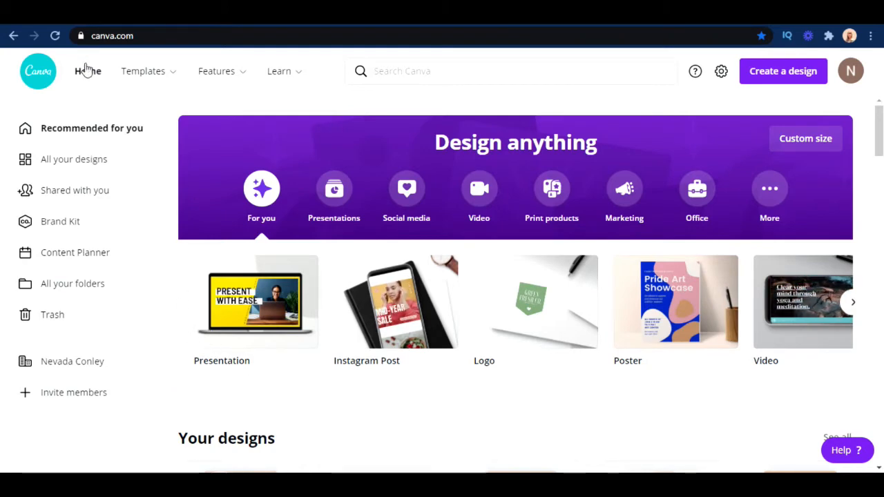
Look over the top navigation's template categories and the Presentations, Social media and Video design types on the home page
mouse_move(302, 72)
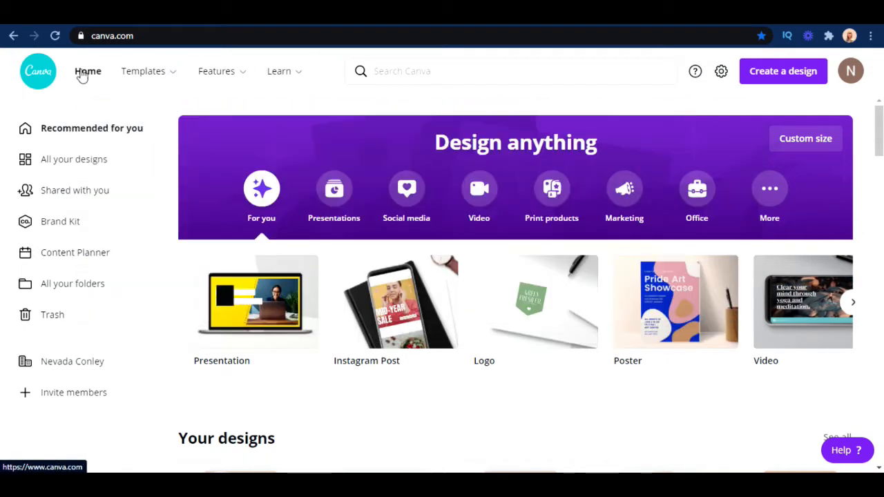
mouse_move(141, 95)
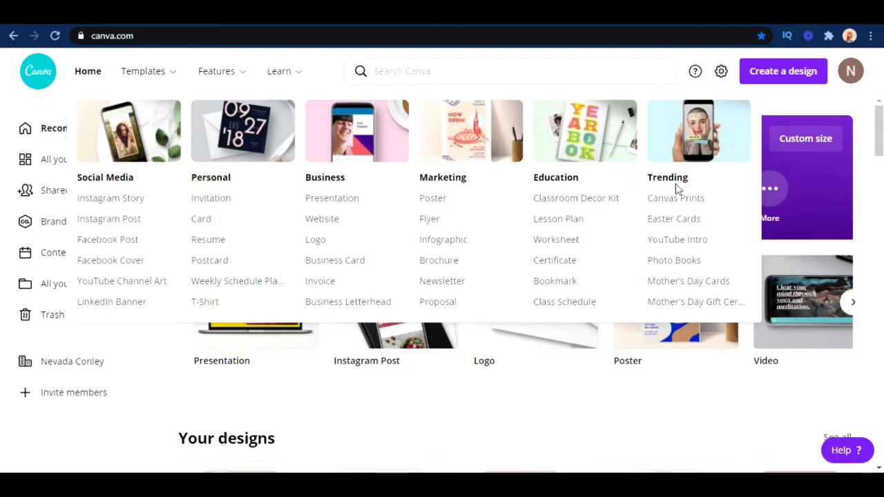
mouse_move(216, 71)
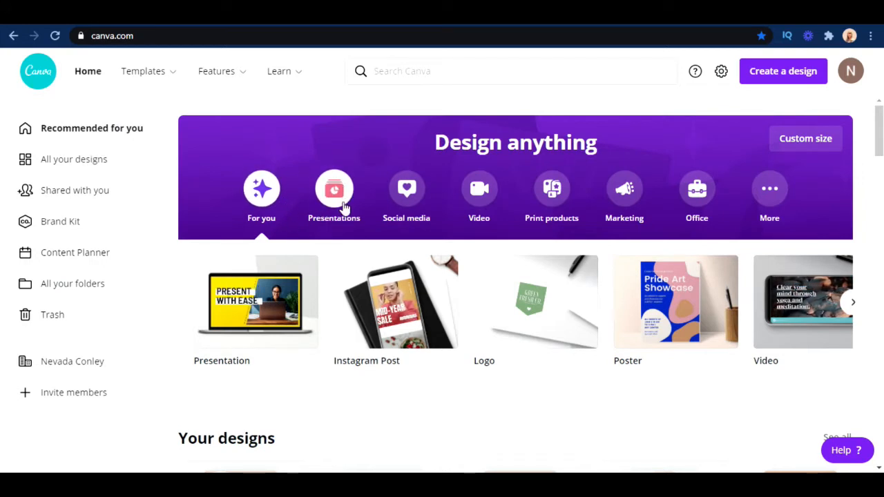
click(343, 202)
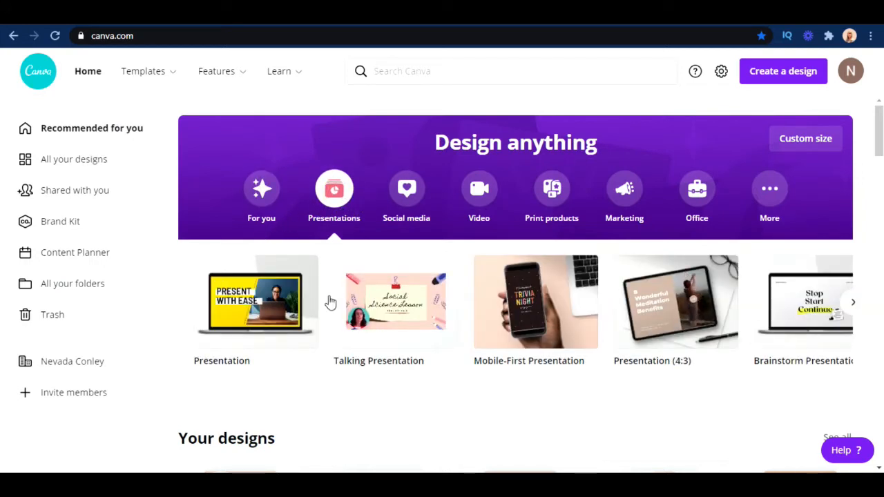
click(397, 211)
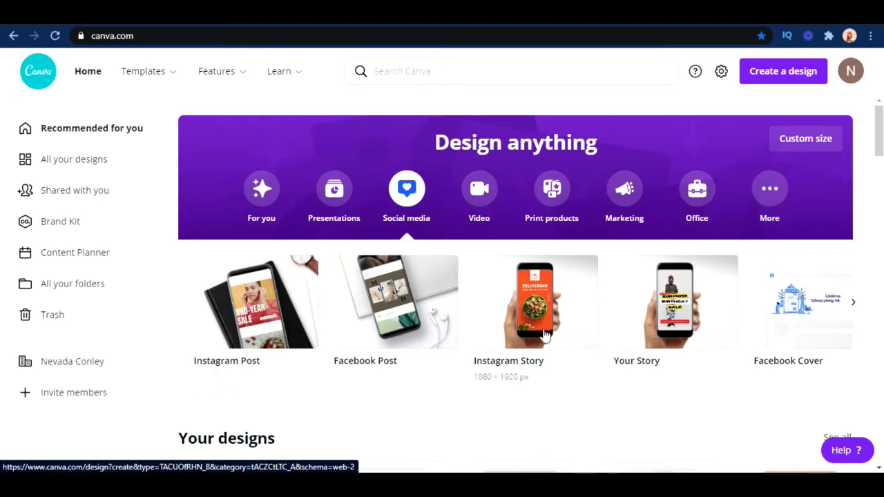
click(852, 303)
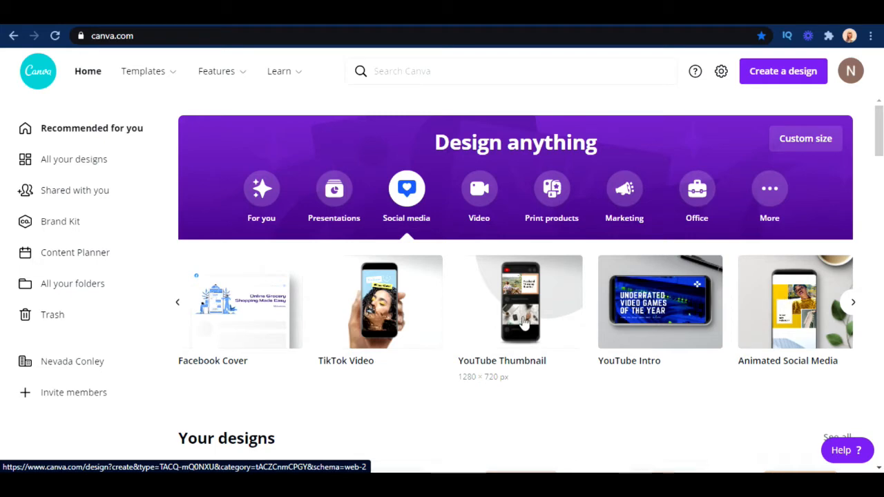
scroll(479, 324, down, 1)
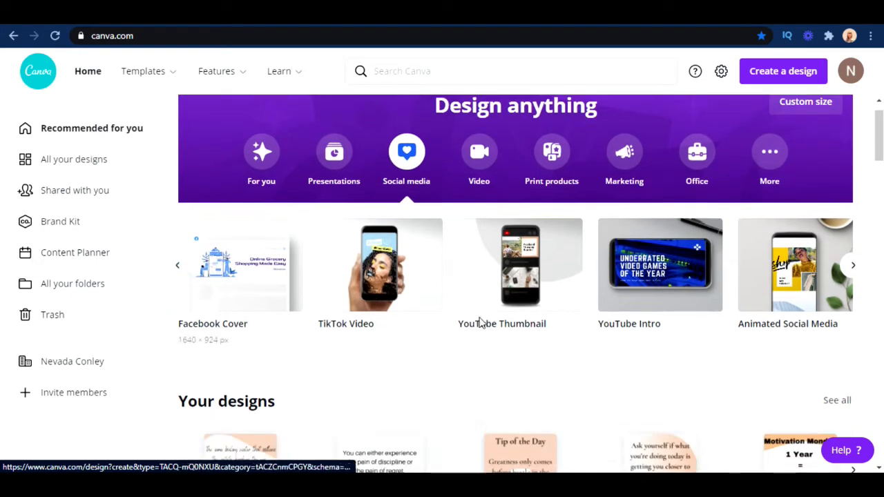
scroll(493, 281, down, 2)
scroll(493, 280, up, 3)
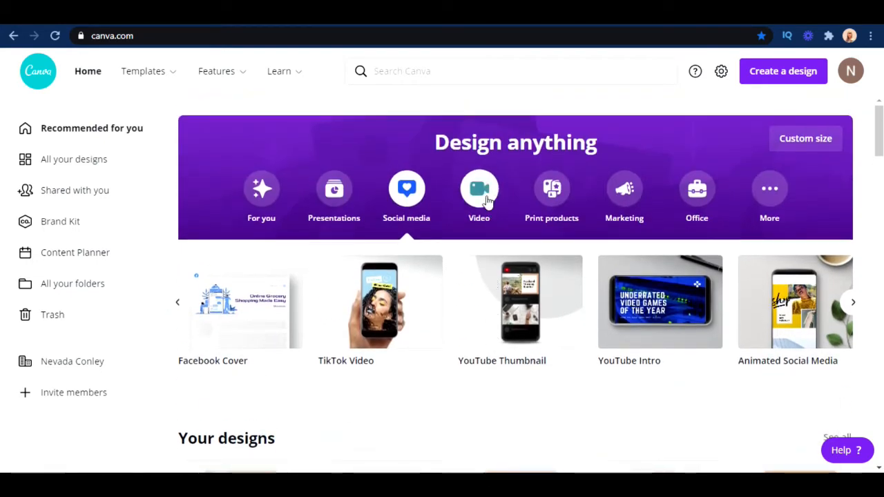
click(481, 198)
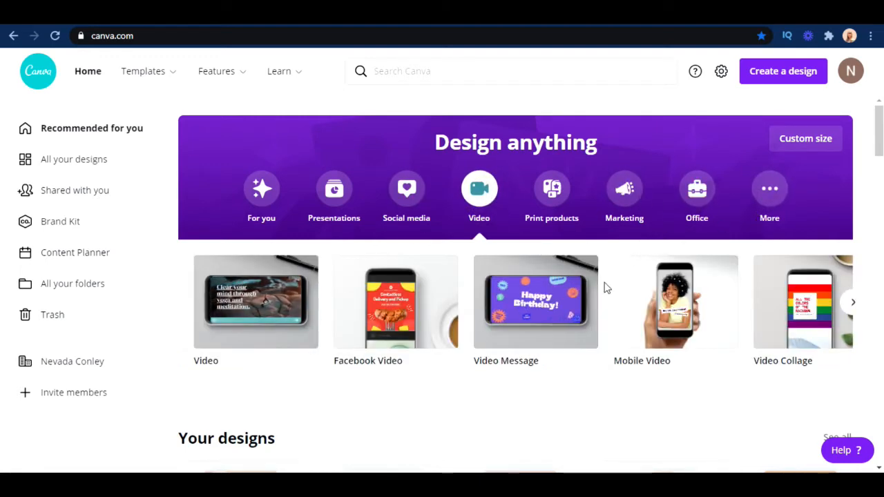
Examine the recent designs and the suggested Instagram post, poster and Facebook post templates on the home page
scroll(576, 333, down, 3)
scroll(578, 331, up, 1)
scroll(577, 331, down, 1)
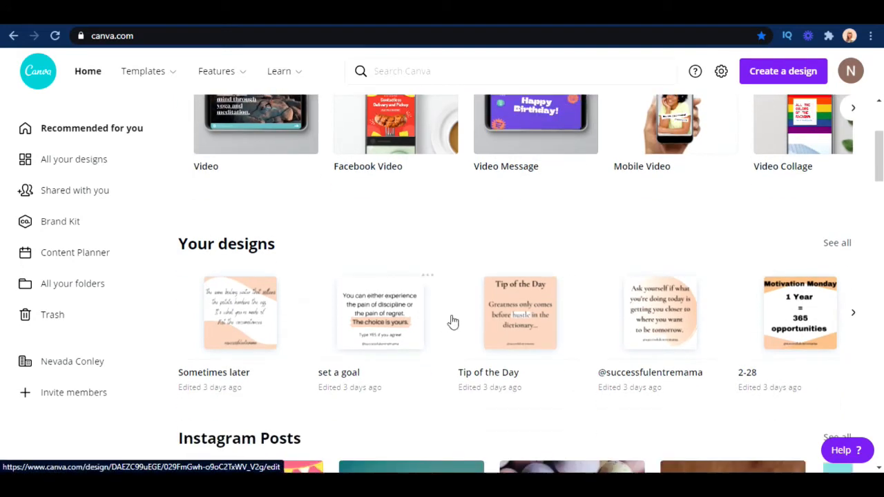
scroll(466, 287, down, 2)
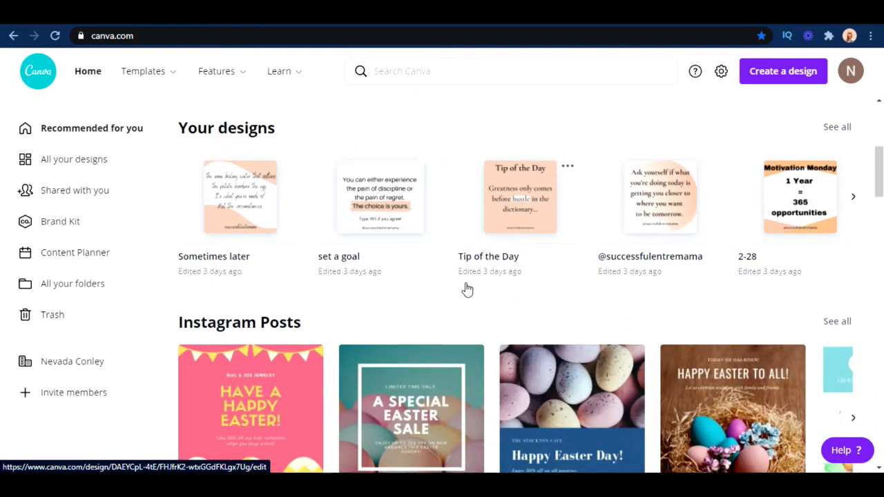
scroll(465, 289, down, 2)
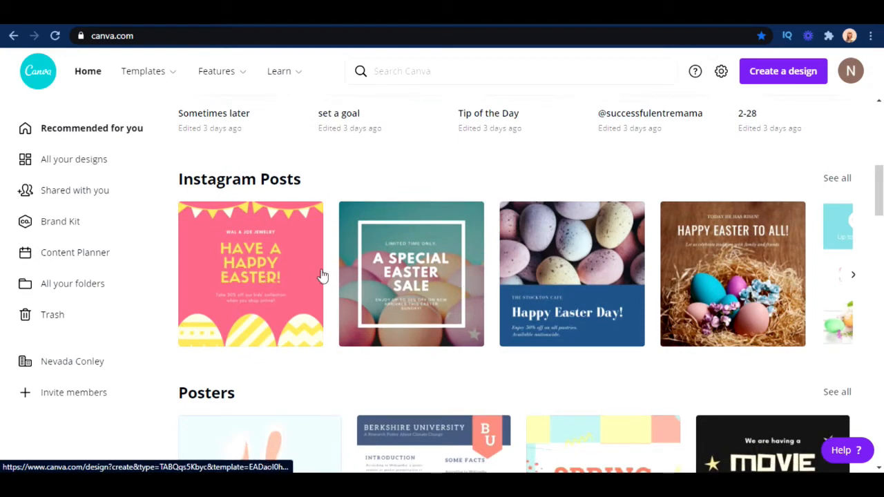
scroll(401, 269, down, 4)
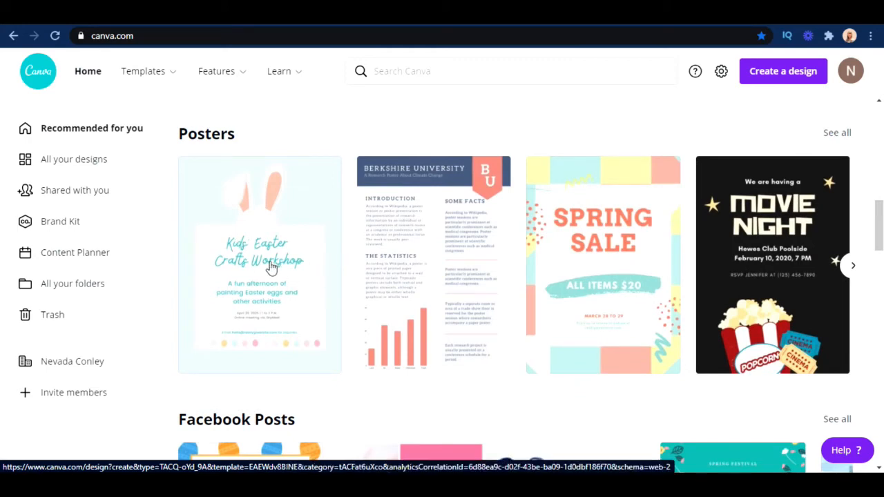
scroll(340, 270, down, 3)
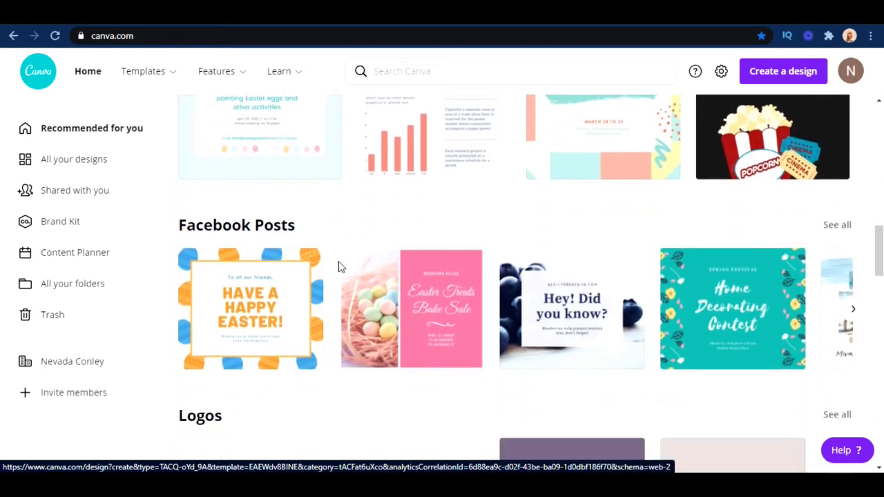
scroll(339, 261, down, 2)
scroll(339, 261, up, 15)
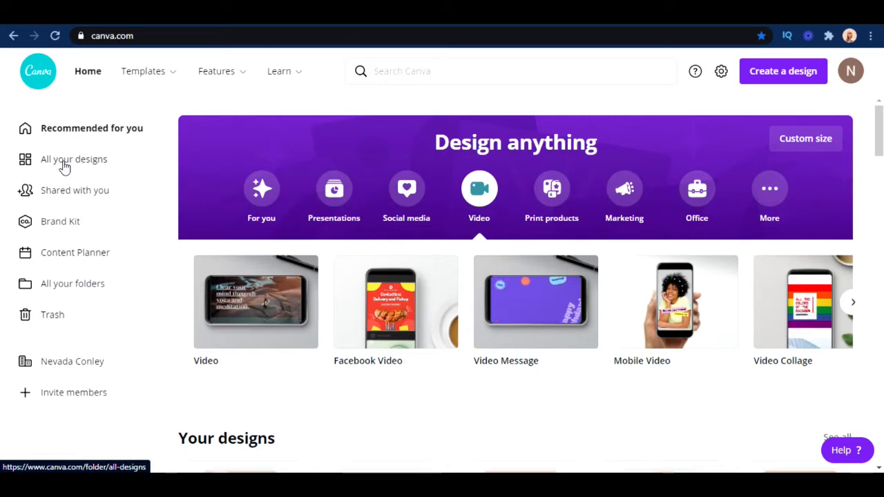
View all your designs, the shared designs, the Brand Kit's logos, colors and fonts, and the folders overview
click(64, 167)
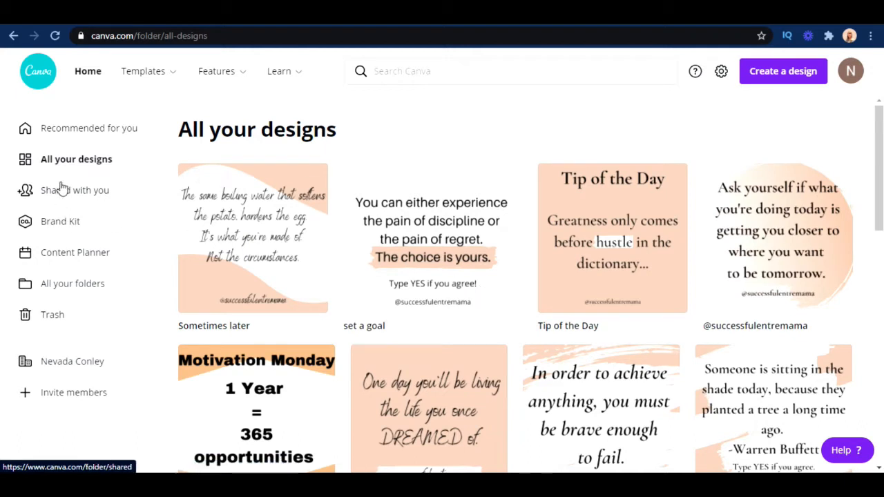
click(96, 197)
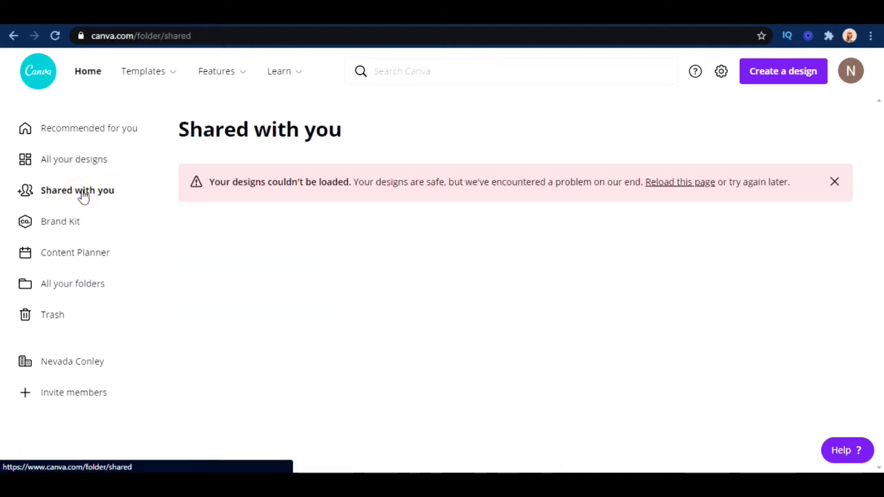
click(80, 223)
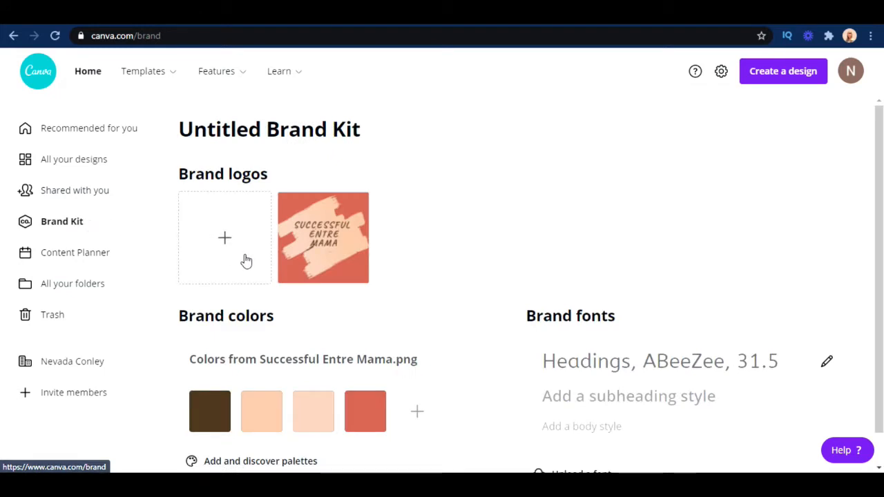
scroll(419, 266, down, 1)
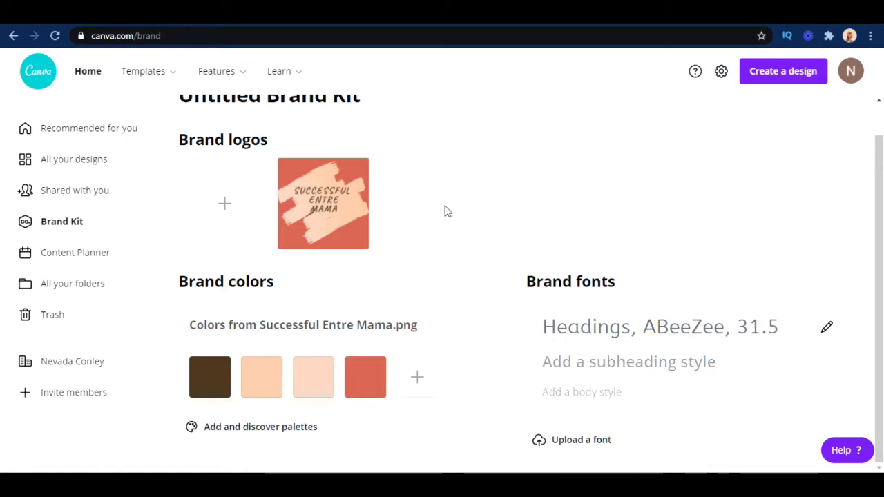
click(92, 290)
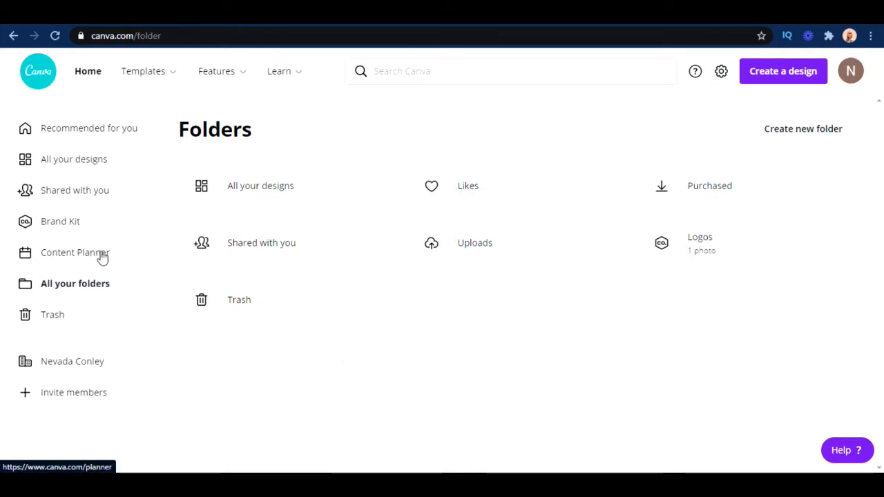
Return to the home page and create a blank Instagram Post from the Social media design types
click(102, 72)
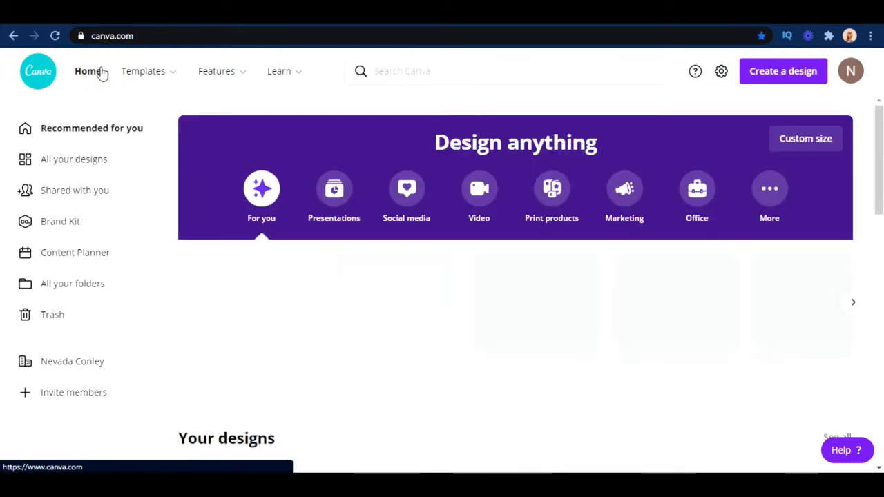
click(409, 198)
click(266, 331)
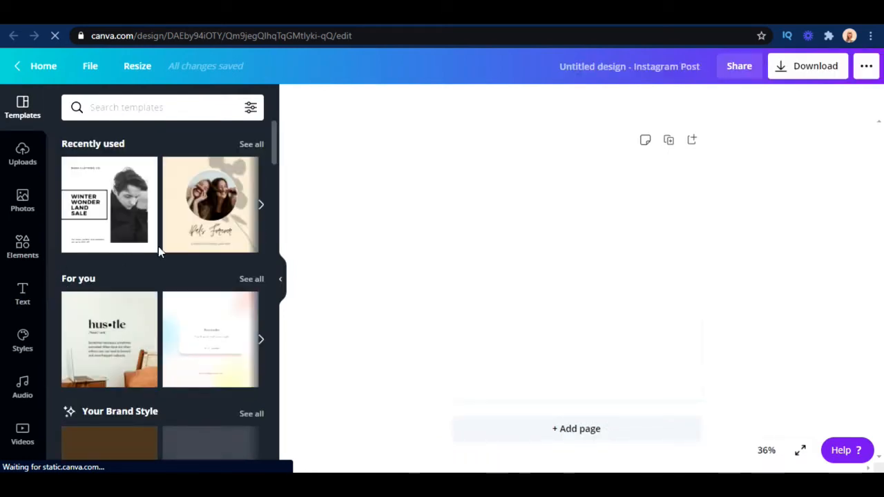
Apply the "Organic veggie baskets 10% off" template from the Sale Instagram Post group to the blank page
scroll(177, 261, down, 2)
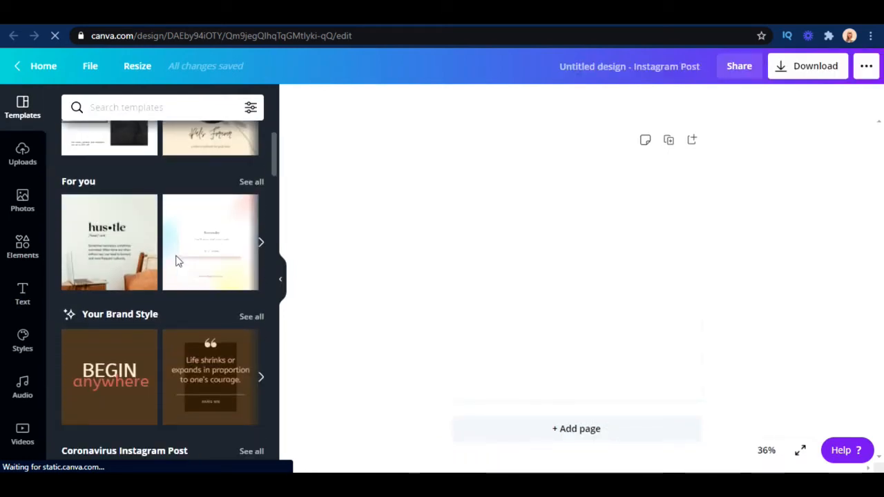
scroll(177, 273, down, 2)
scroll(178, 272, up, 3)
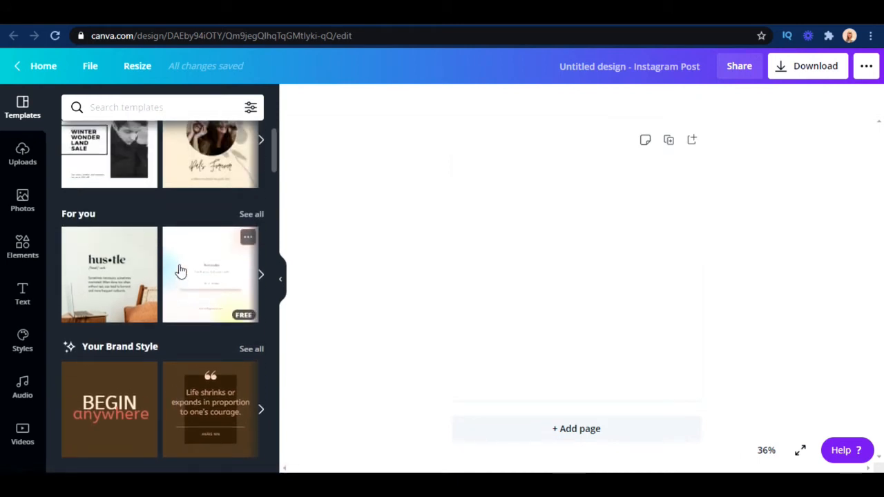
scroll(197, 336, down, 6)
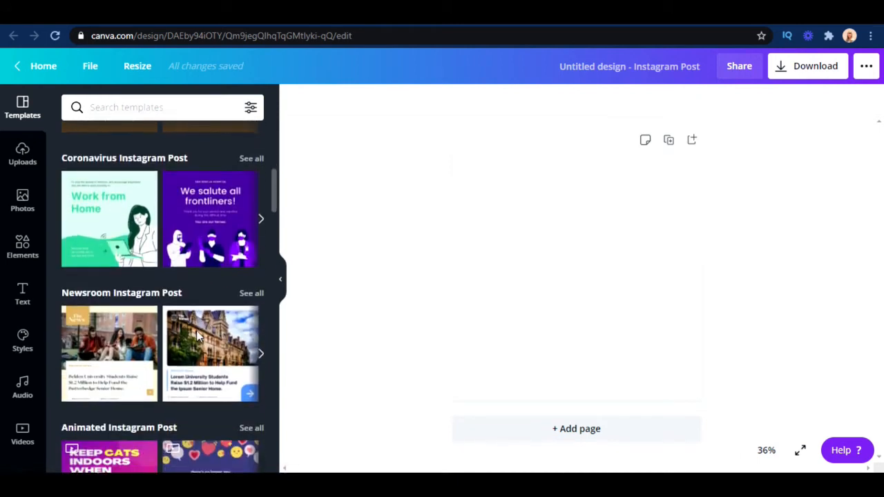
scroll(196, 330, down, 5)
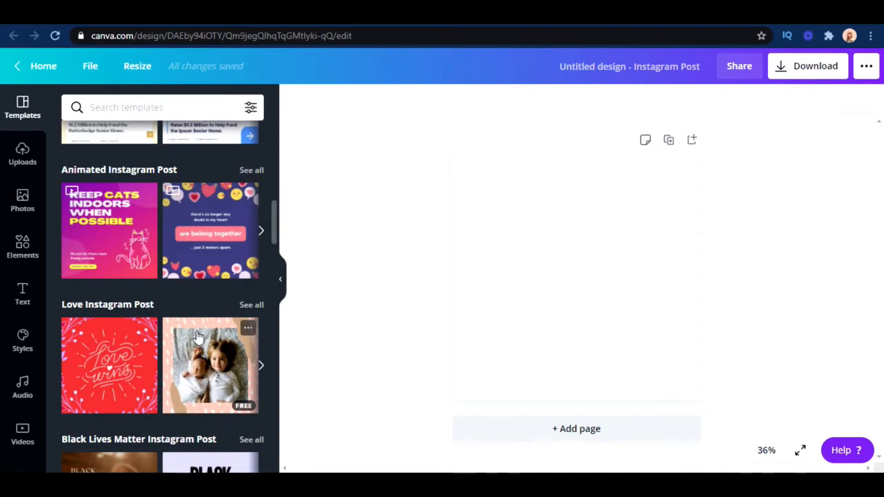
scroll(198, 336, down, 3)
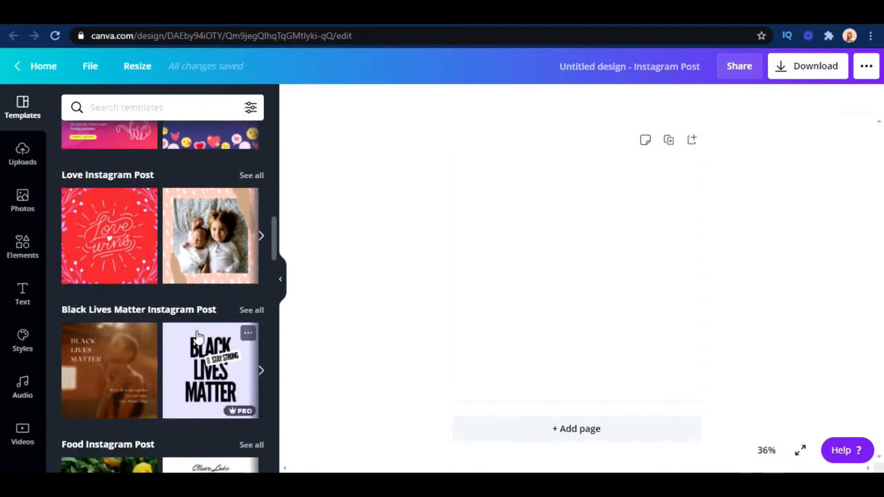
scroll(198, 336, down, 5)
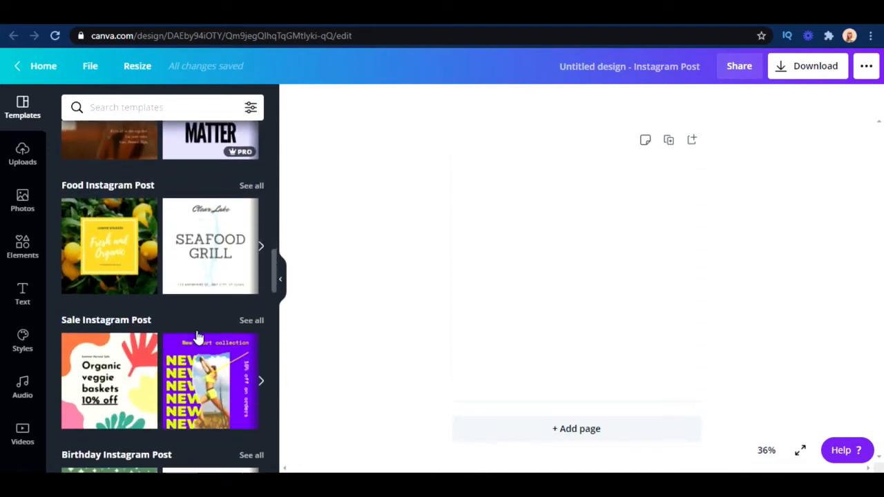
scroll(132, 370, down, 1)
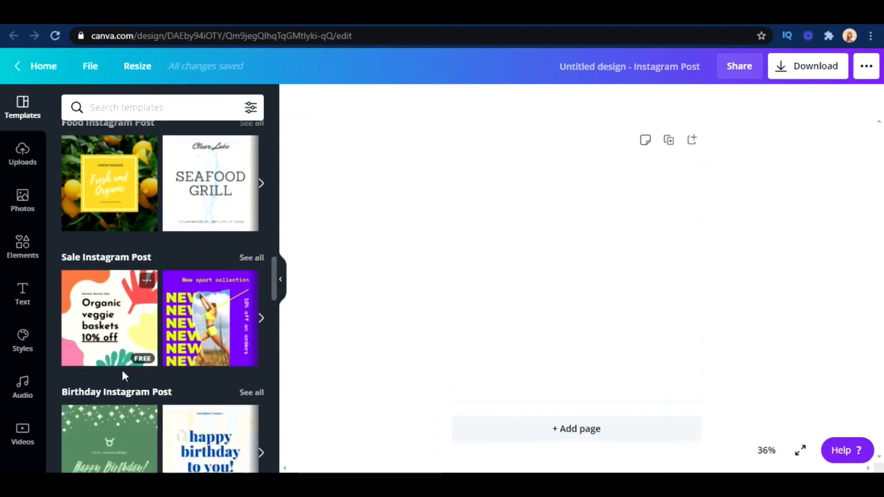
click(107, 321)
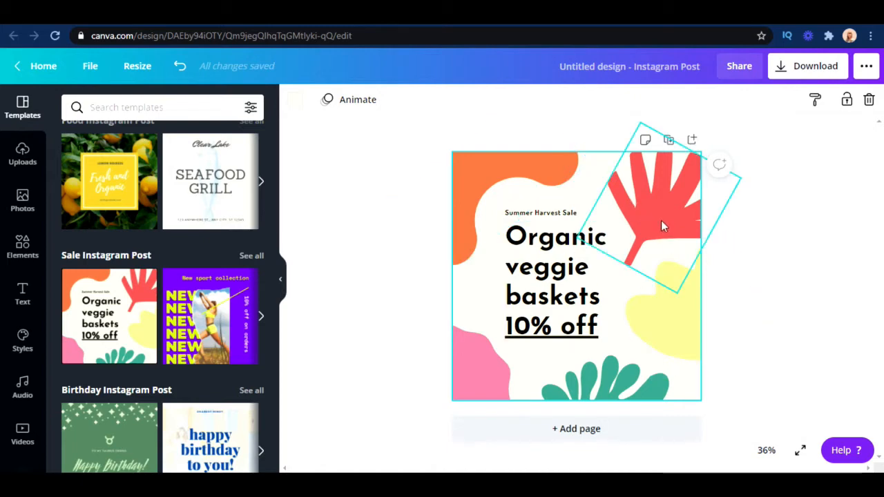
Replace the word "Organic" in the template's headline with "Oraganic"
click(587, 287)
double_click(587, 277)
click(608, 255)
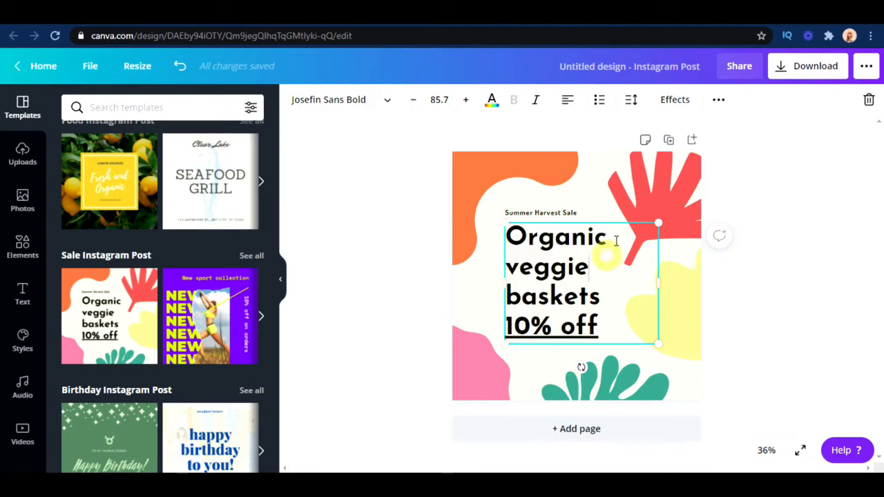
key(BackSpace)
key(BackSpace)
key(BackSpace)
key(BackSpace)
key(BackSpace)
key(BackSpace)
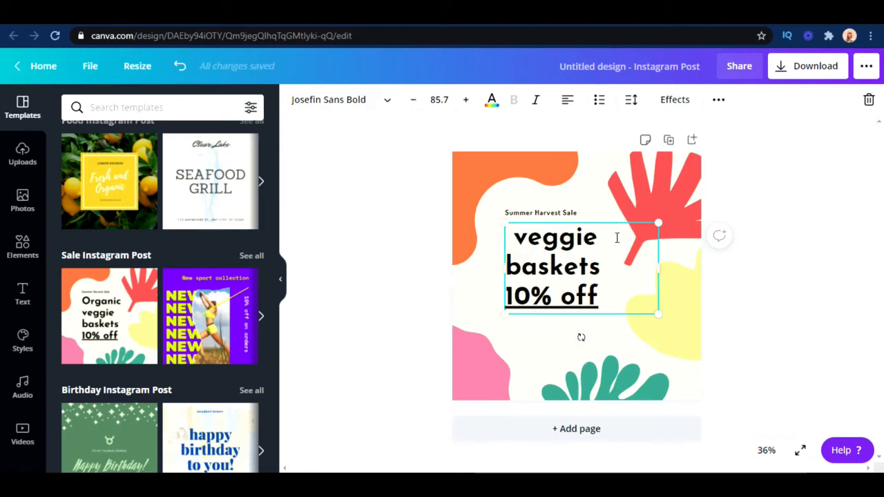
text(Ora )
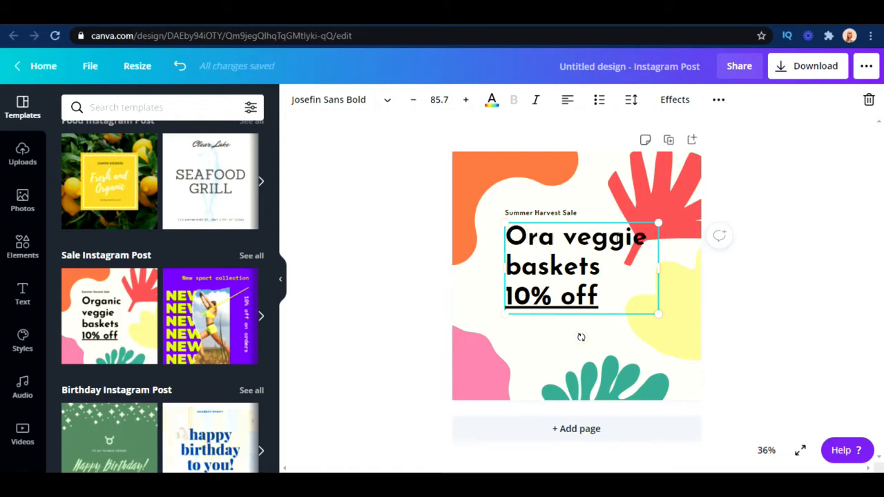
text(ganic)
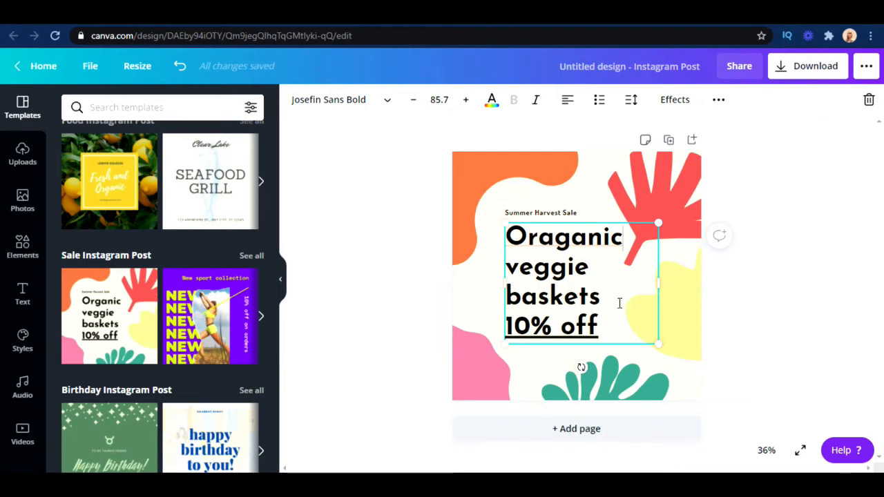
Set the whole headline in Cormorant Garamond Medium and enlarge its text box to font size 104
drag(614, 328, 527, 243)
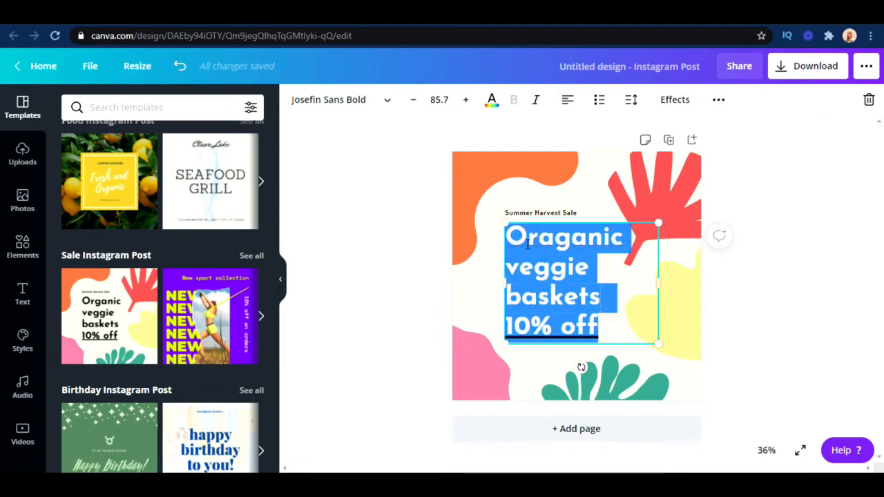
click(387, 101)
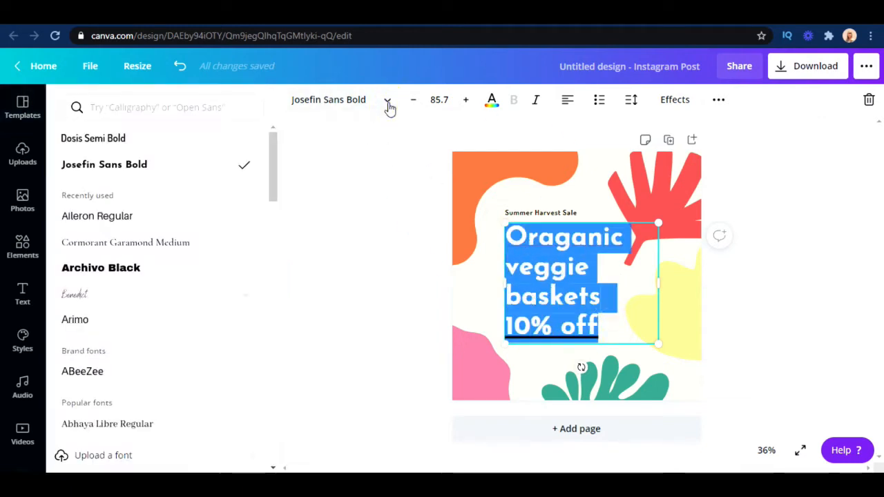
click(149, 250)
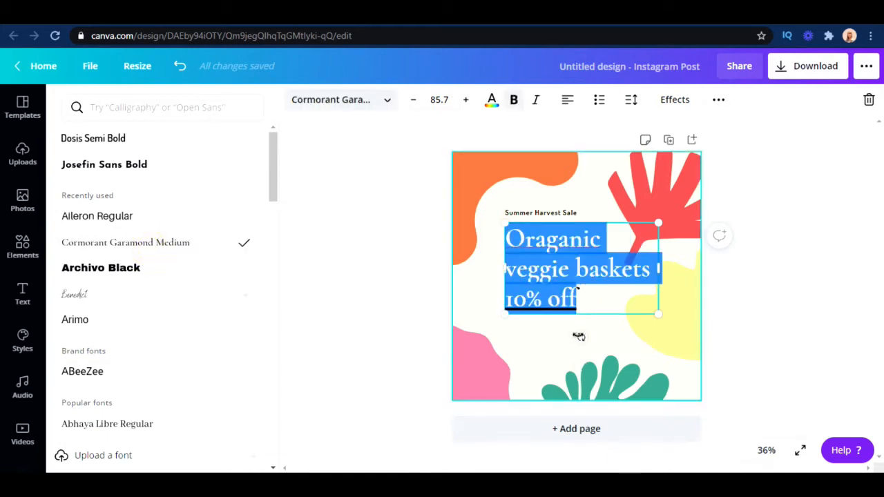
click(619, 328)
drag(669, 342, 680, 352)
Remove bold from the headline, and try italics before returning it to upright text
click(539, 102)
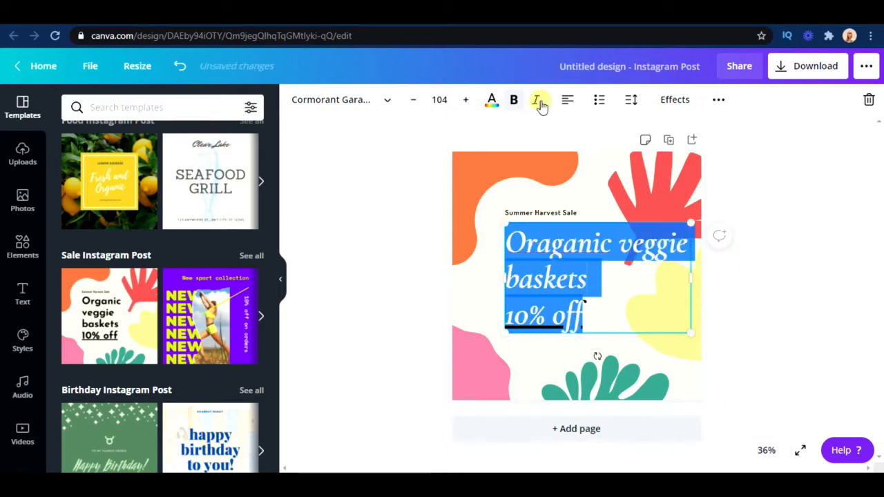
click(523, 107)
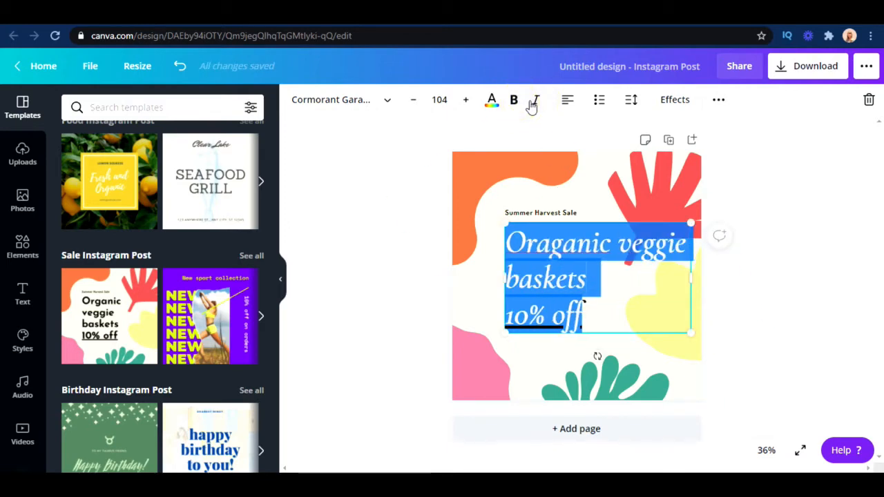
click(533, 103)
Try the teal green and pink document colors on the red leaf shape in the design's upper right corner
click(686, 208)
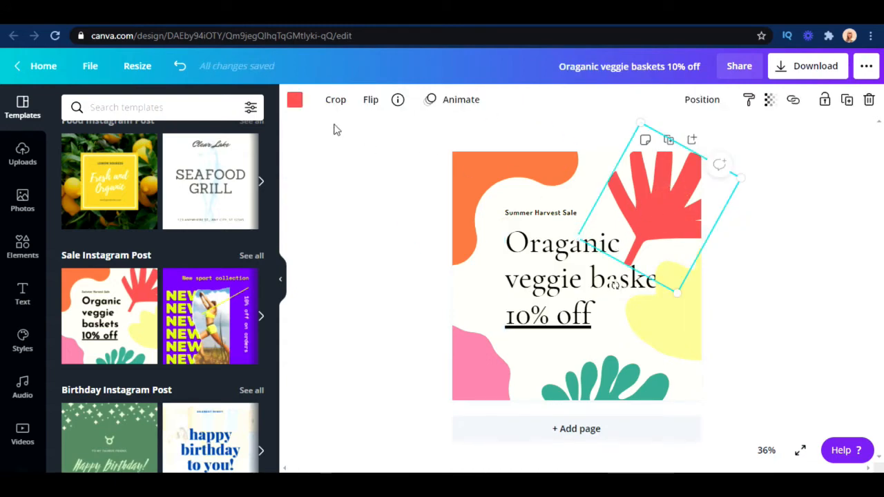
click(298, 102)
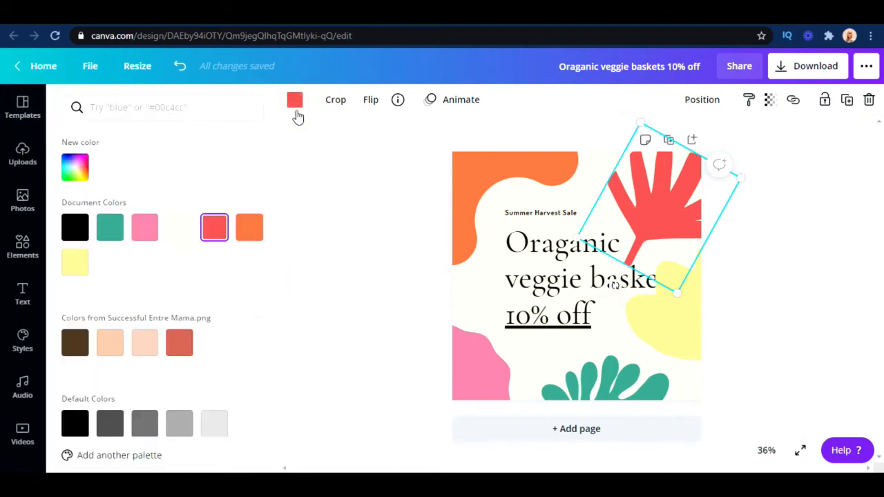
click(112, 229)
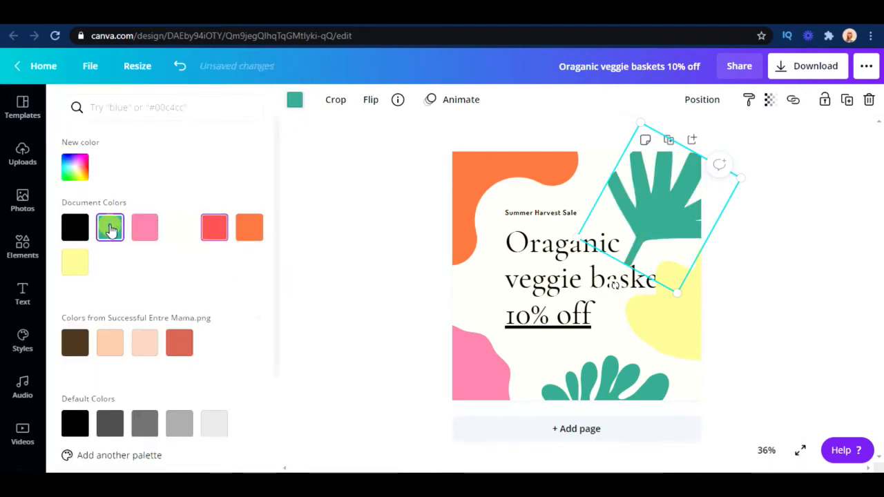
click(143, 229)
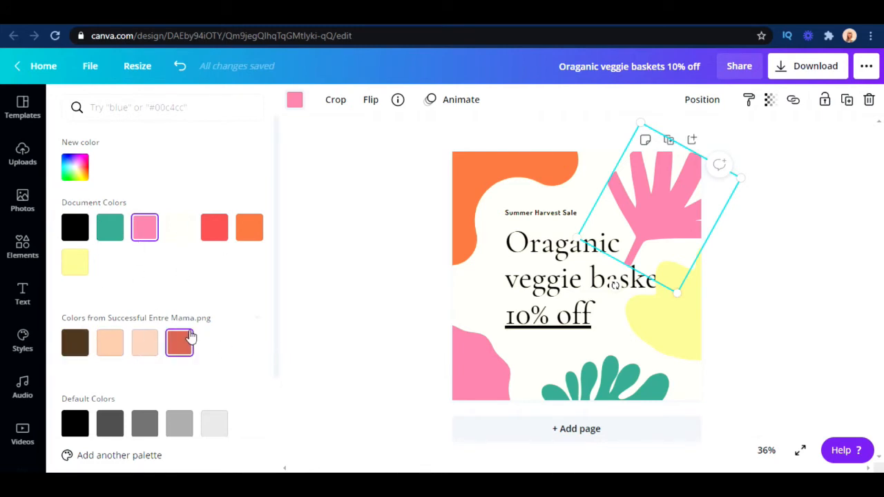
scroll(189, 336, down, 2)
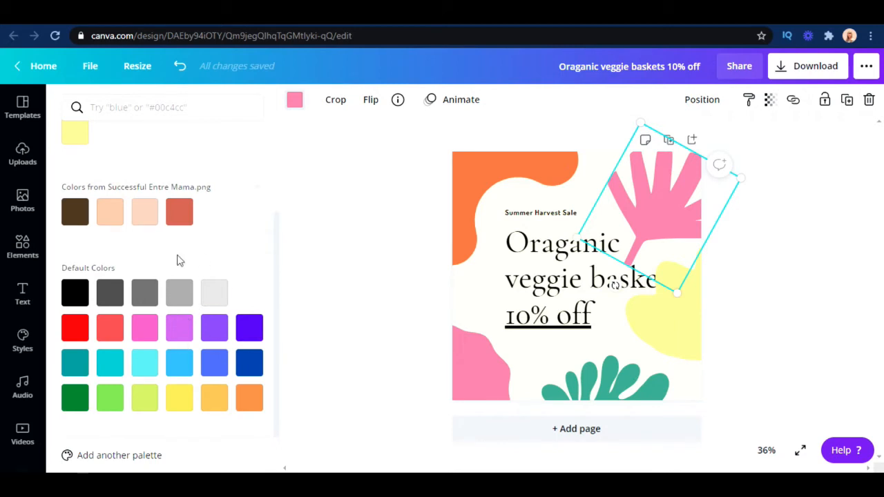
scroll(207, 242, up, 2)
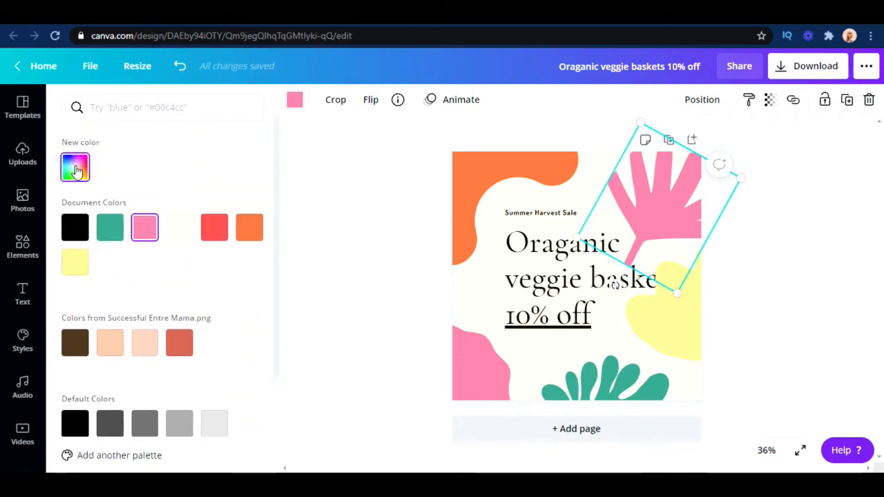
Give the leaf shape the custom green color #59B20B
click(75, 167)
drag(205, 280, 120, 288)
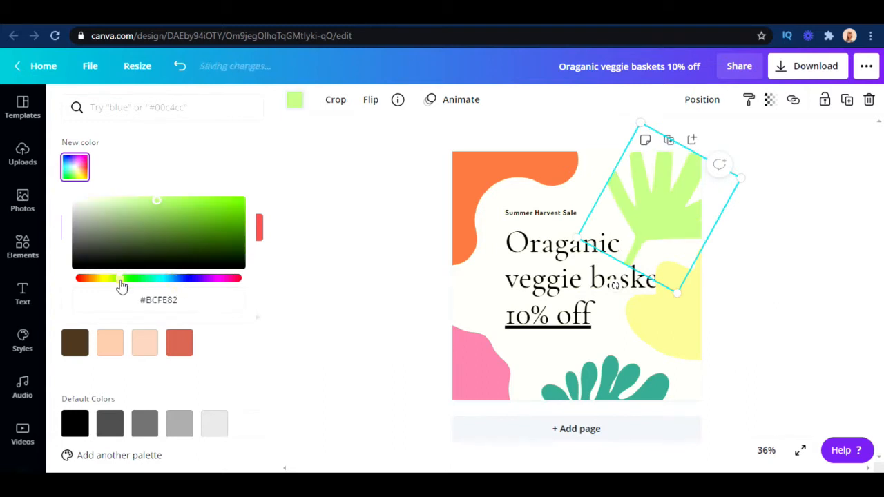
drag(197, 216, 234, 219)
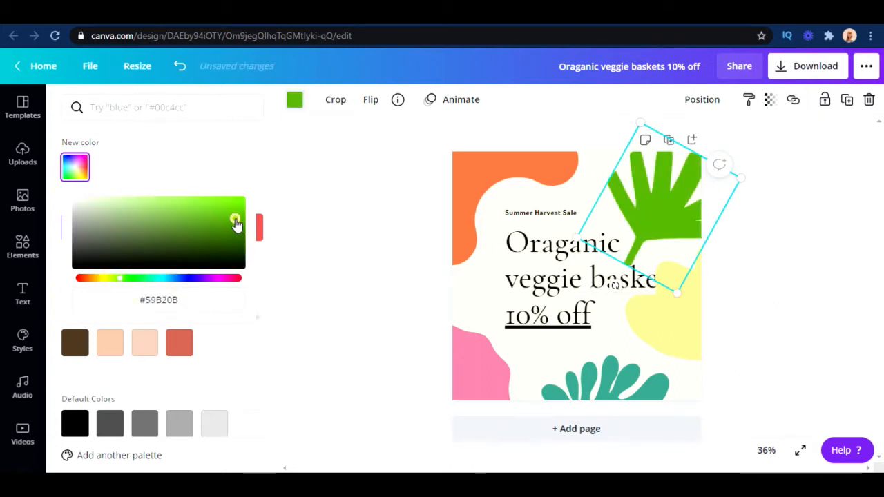
click(395, 215)
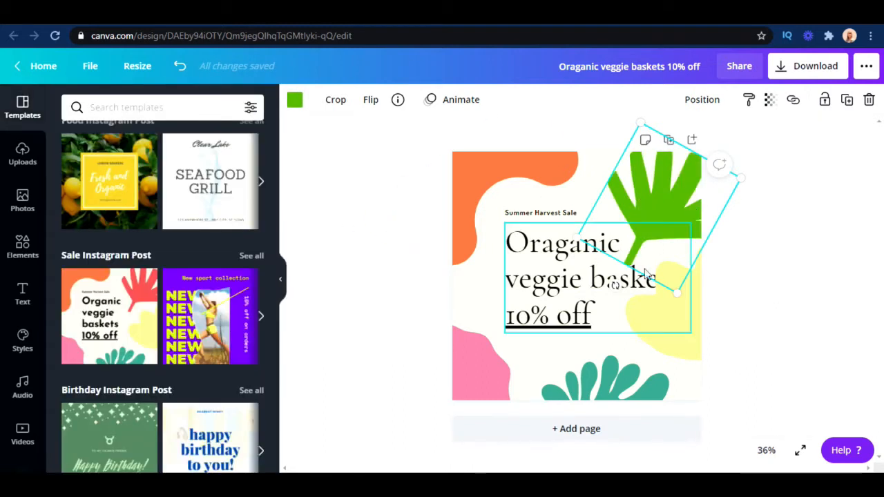
Rotate the green leaf slightly clockwise and crop off its stem and lower fronds
drag(611, 283, 632, 295)
drag(662, 192, 654, 192)
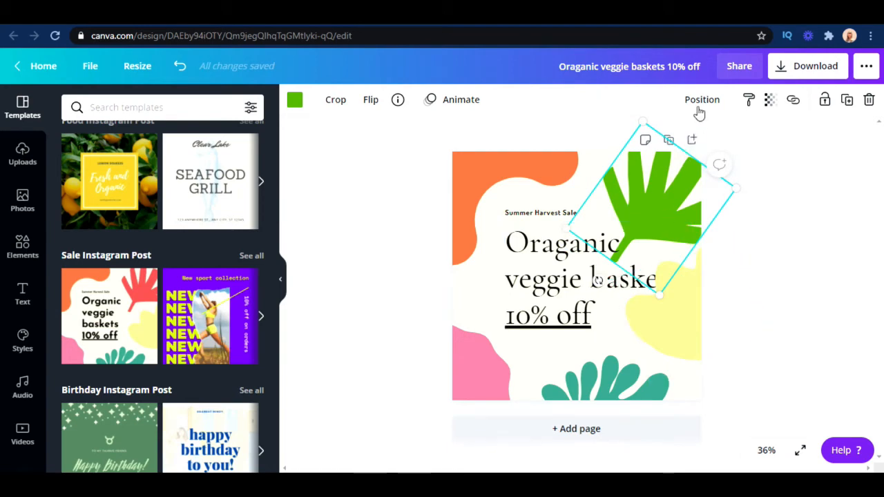
click(334, 100)
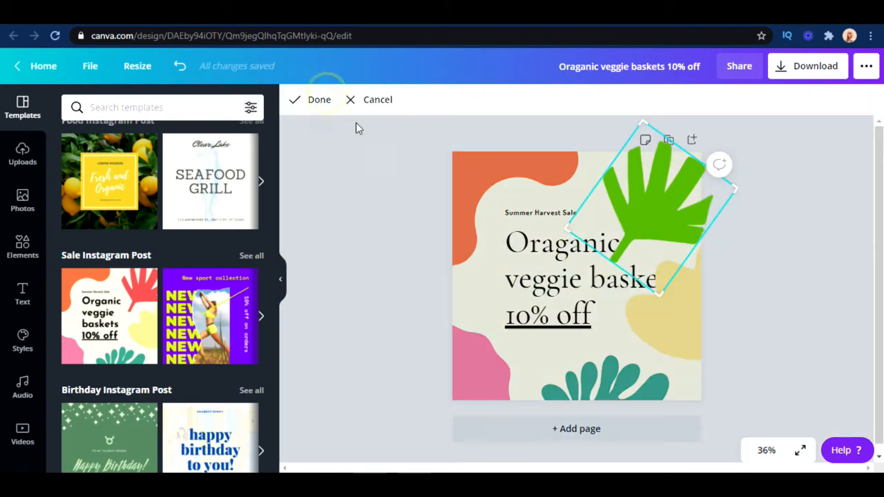
drag(658, 293, 652, 247)
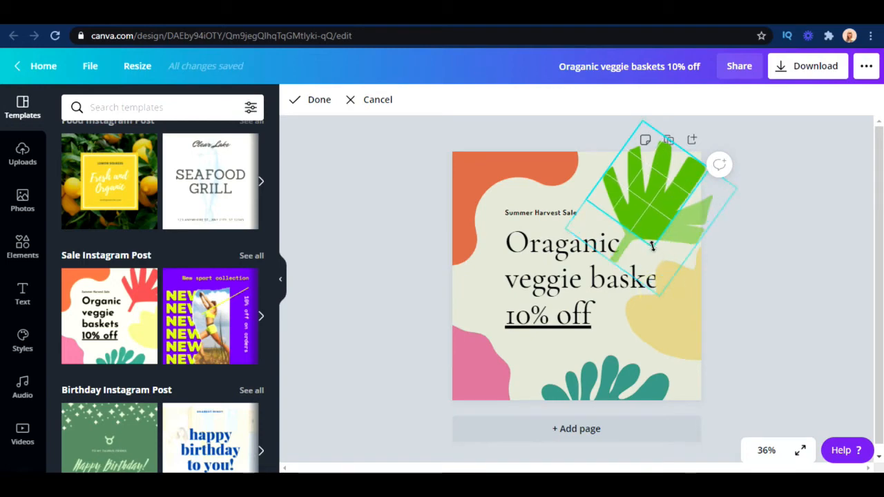
click(320, 101)
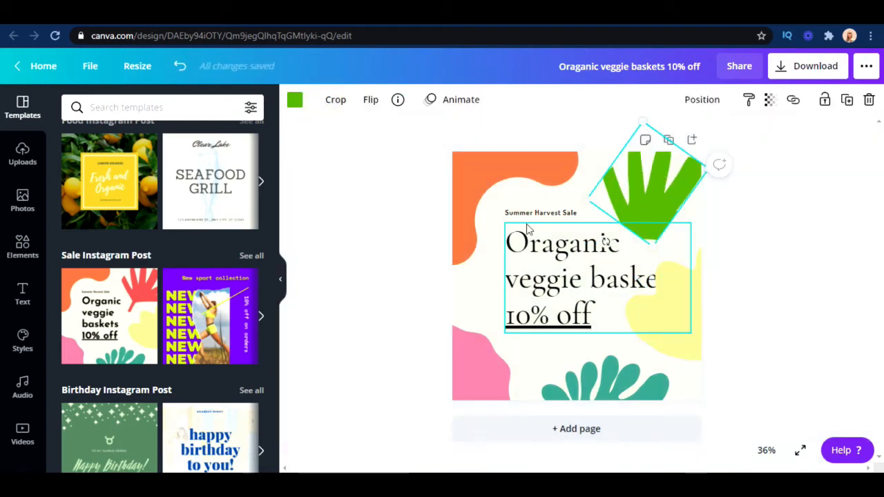
View the flip options and the layering and page alignment options for the cropped leaf
click(372, 101)
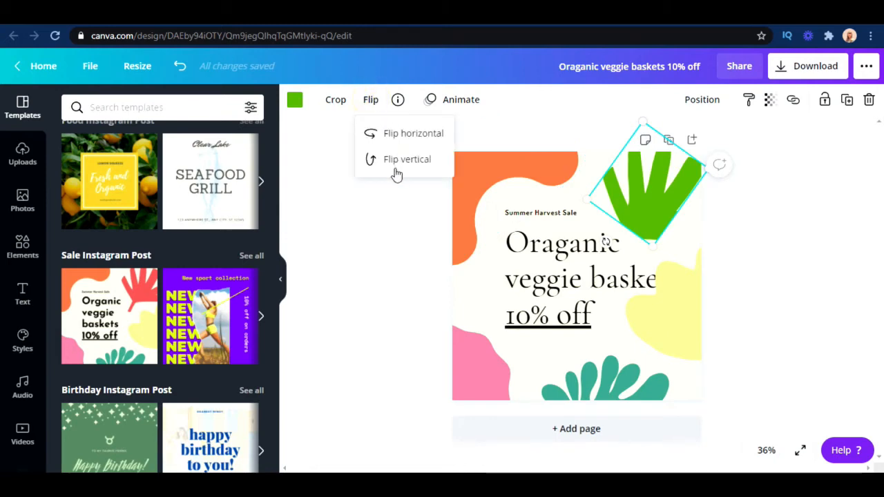
click(401, 216)
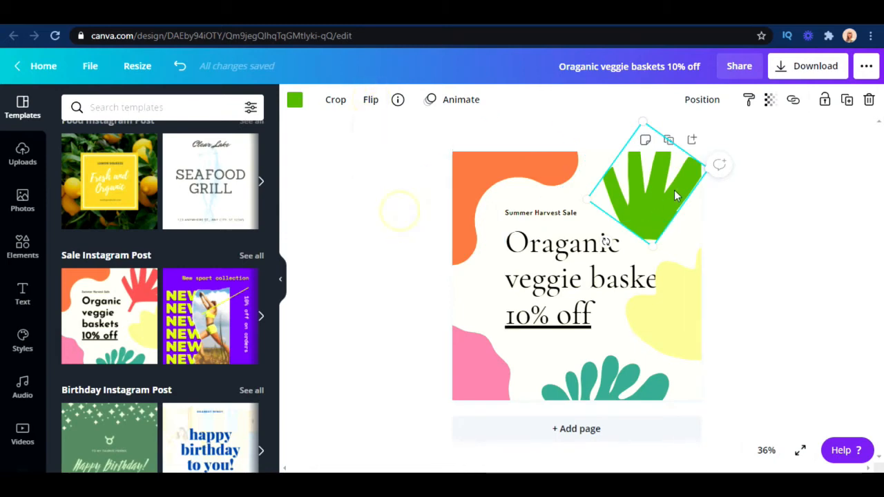
click(702, 101)
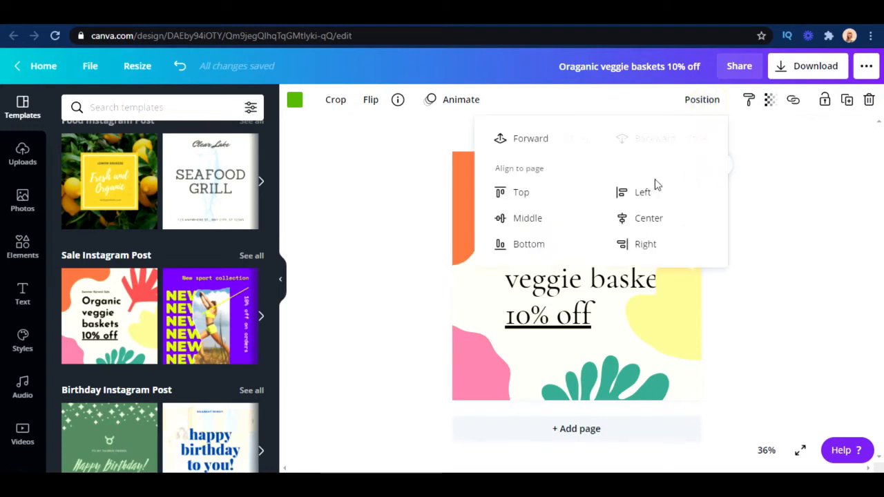
click(765, 198)
Move the green leaf to the middle of the headline and bring it forward in front of the text
drag(662, 196, 598, 208)
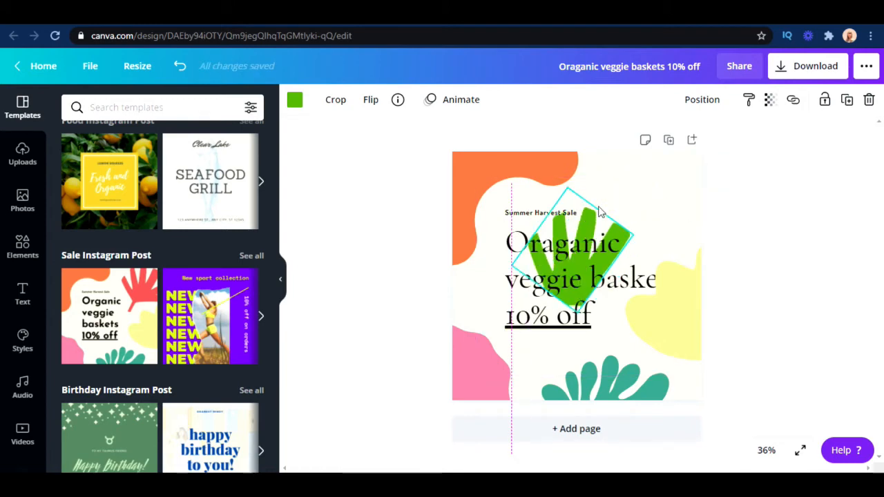
click(708, 102)
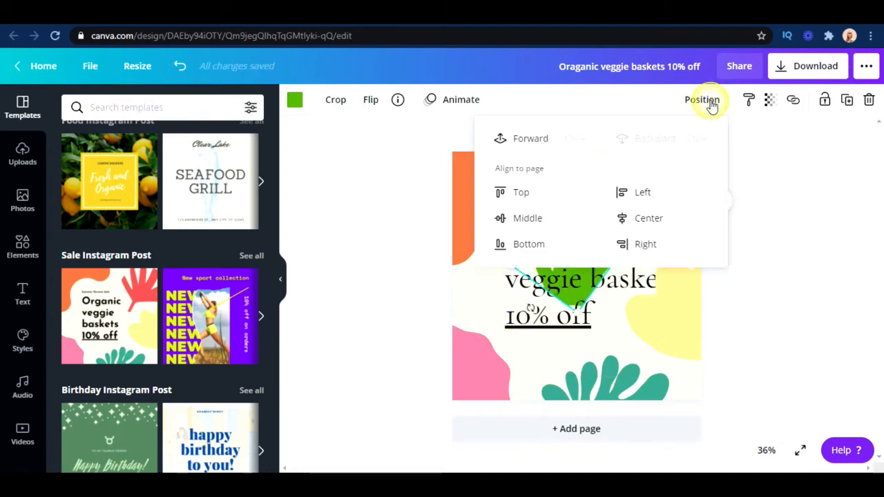
click(532, 141)
click(757, 226)
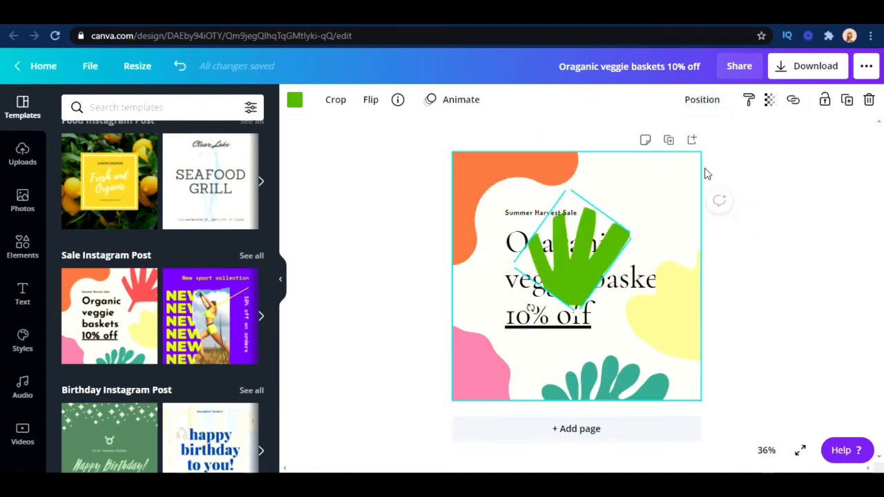
Send the green leaf backward so it sits behind the headline text
click(710, 101)
click(642, 142)
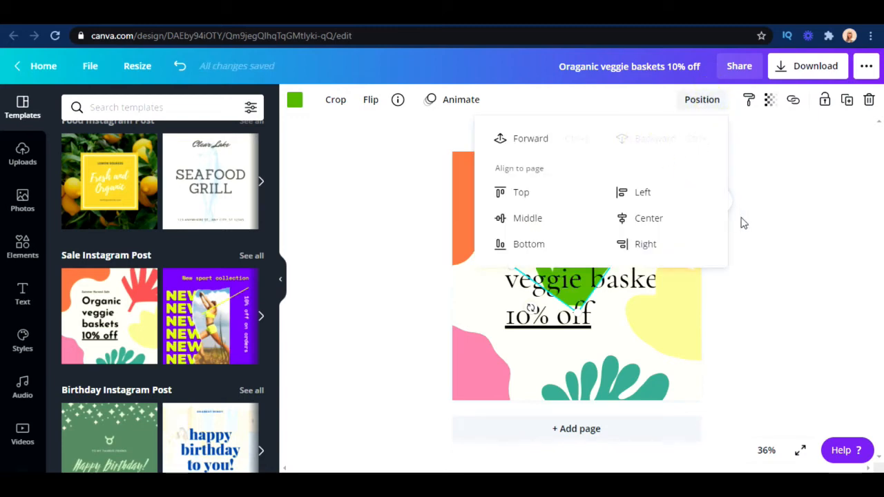
click(778, 233)
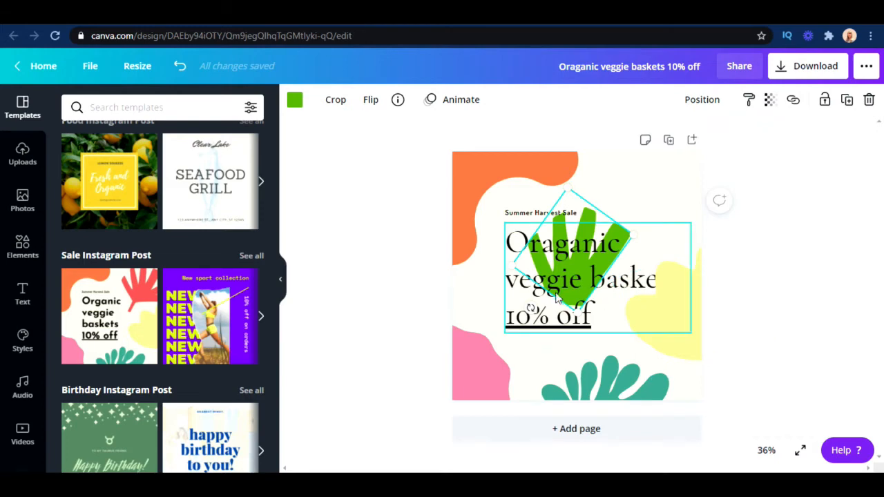
Shift the headline text box left across the leaf, starting it just left of the "Summer Harvest Sale" line
mouse_move(564, 256)
mouse_down()
mouse_move(655, 194)
mouse_move(647, 164)
mouse_move(554, 254)
mouse_up()
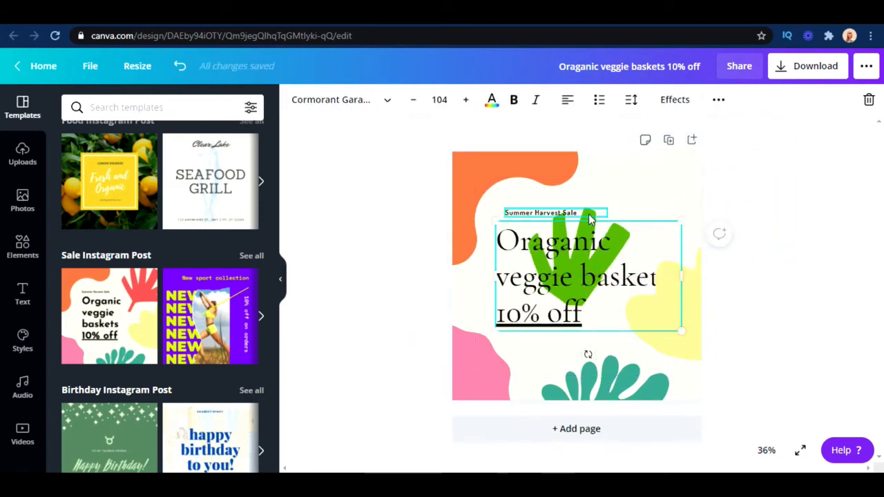
click(605, 248)
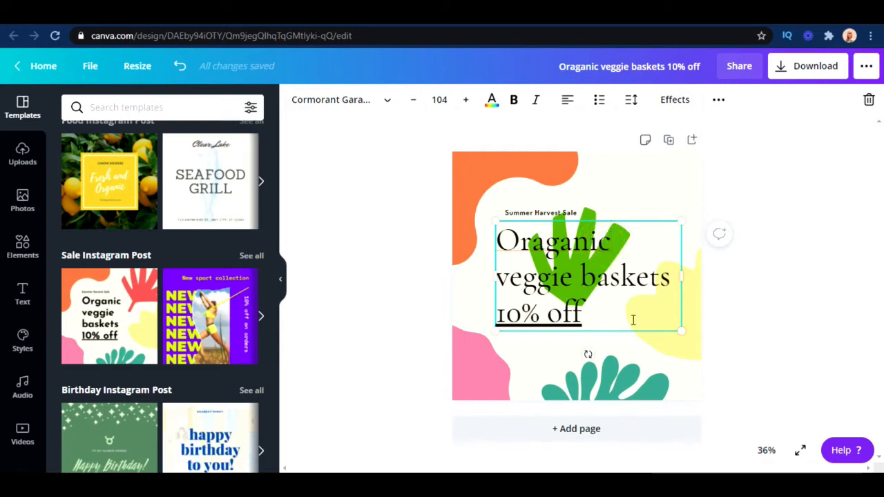
click(799, 347)
click(586, 276)
mouse_move(587, 274)
mouse_down()
mouse_move(574, 267)
mouse_move(572, 277)
mouse_move(571, 268)
mouse_up()
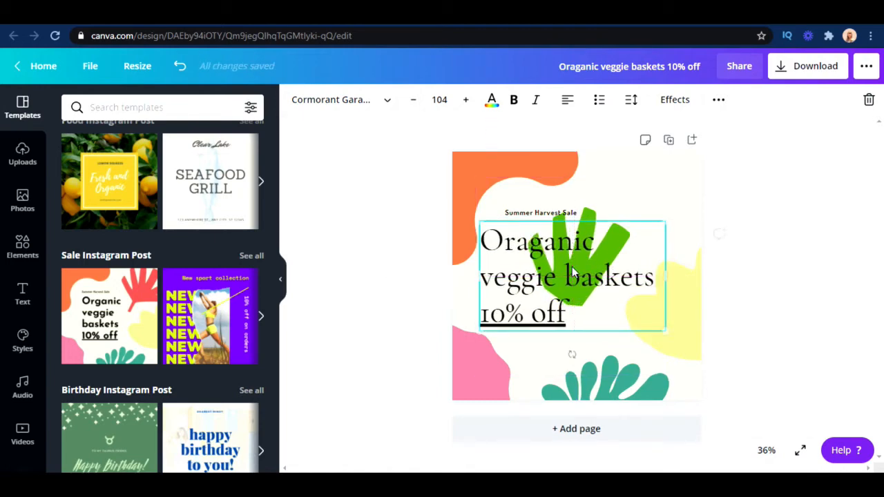
click(789, 274)
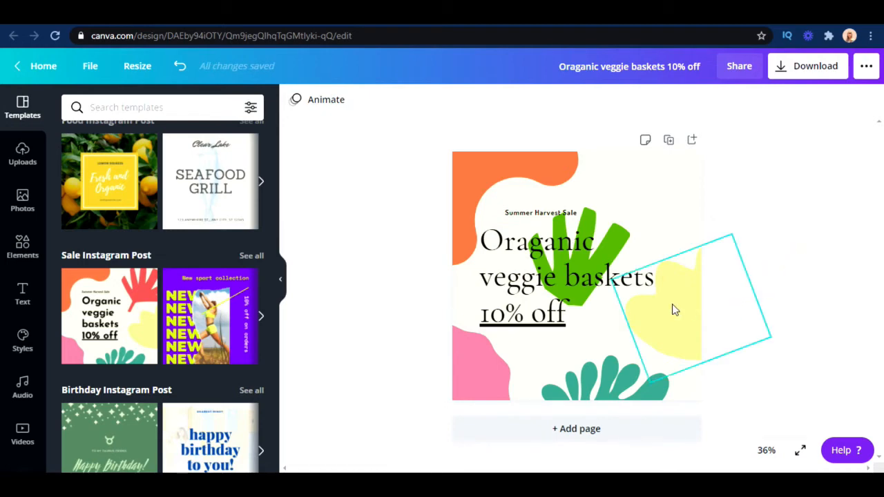
Return to the home page and browse the Social media design types beyond Facebook Cover
scroll(92, 310, up, 15)
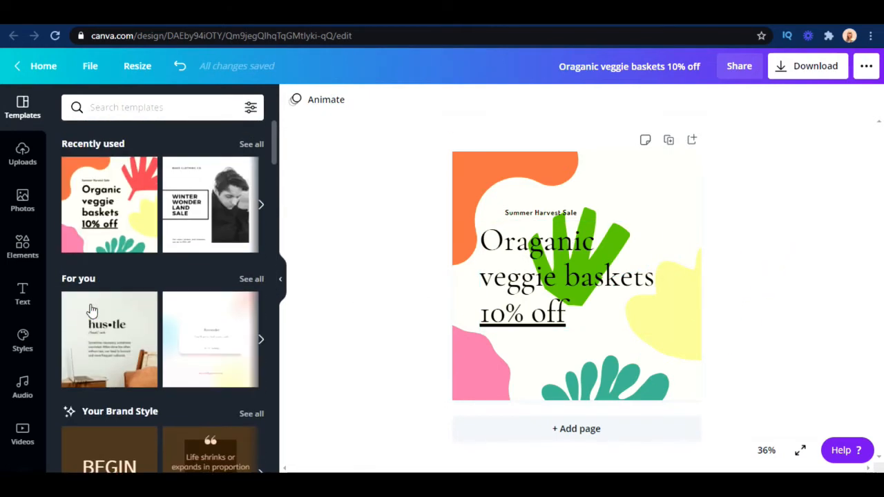
mouse_move(92, 310)
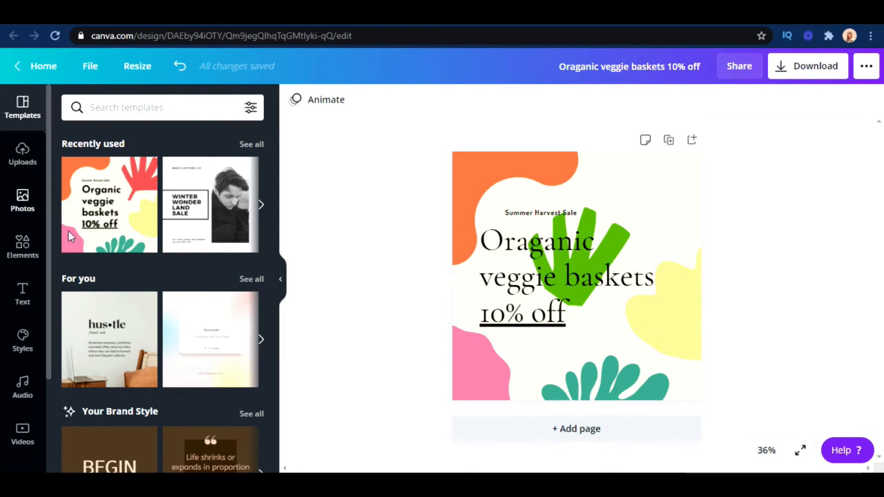
click(39, 65)
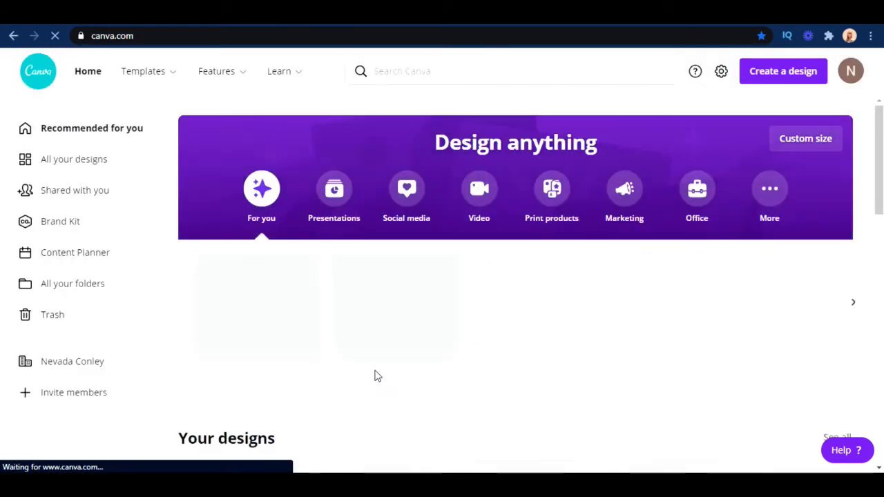
click(417, 205)
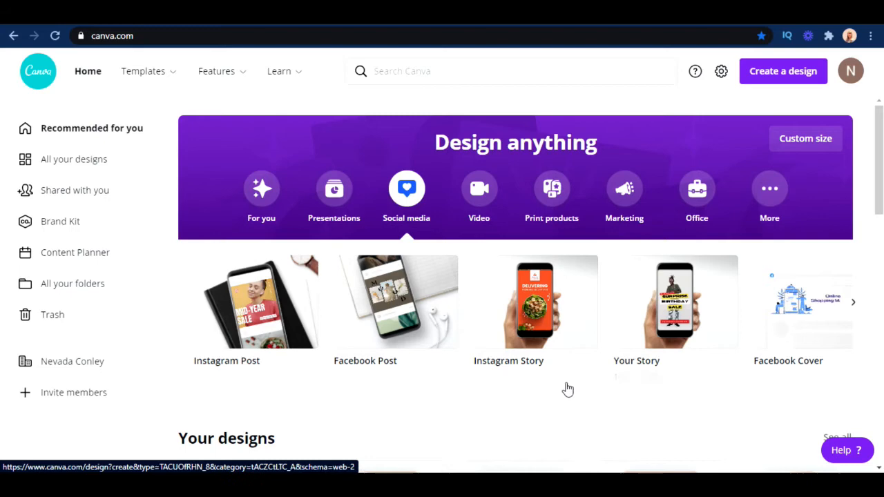
click(855, 304)
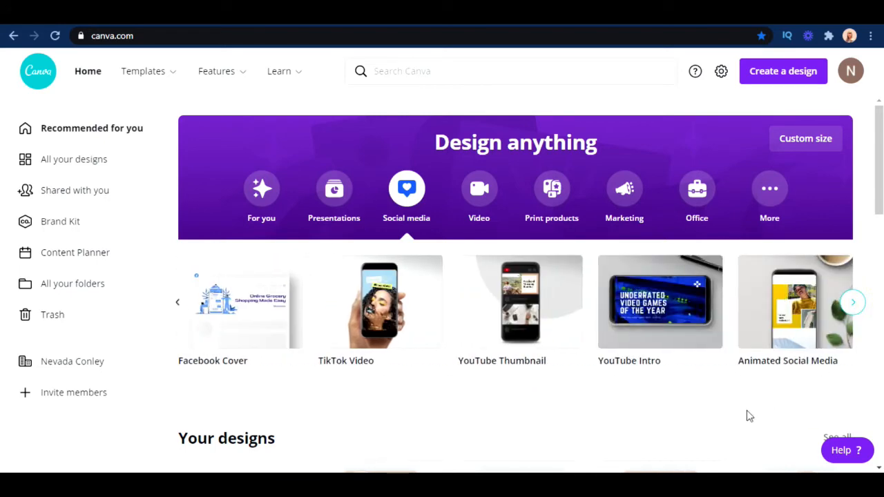
Create a blank YouTube Thumbnail design from the social media types and browse its photo library
click(532, 308)
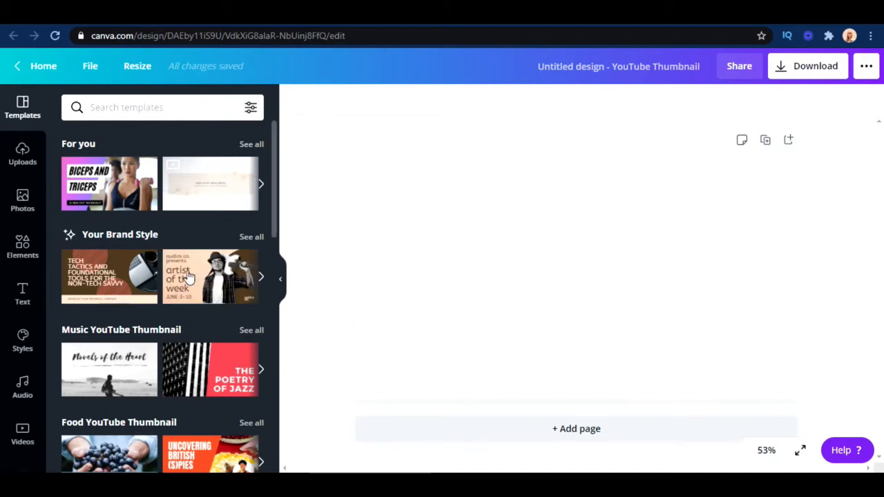
click(23, 200)
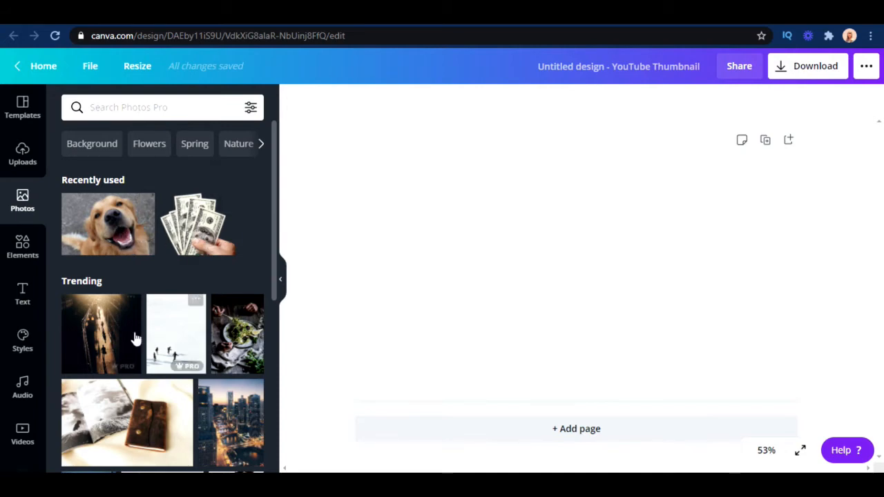
scroll(132, 337, down, 4)
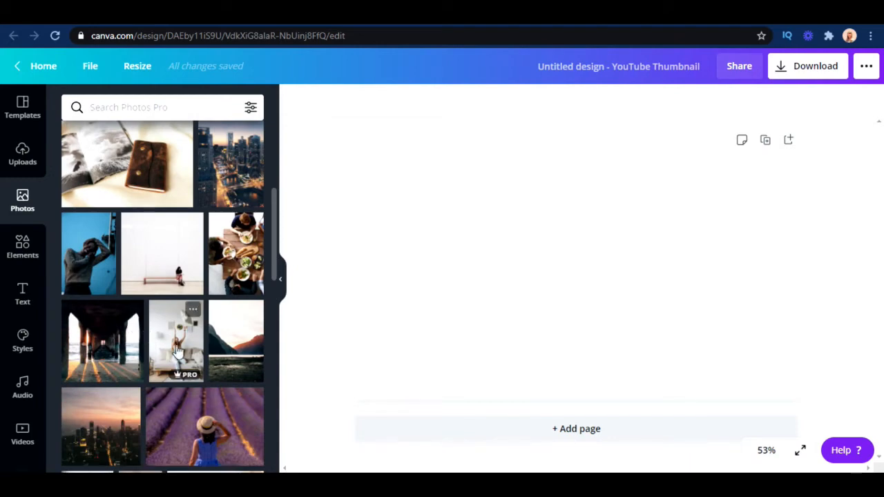
scroll(138, 318, up, 4)
Look through the Elements library, including its shapes, frames, stickers, charts and grids
click(23, 250)
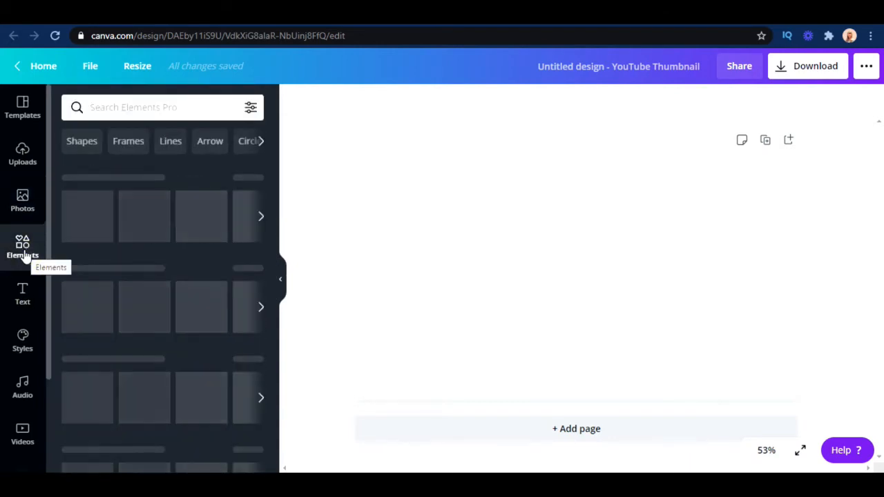
scroll(139, 305, down, 2)
scroll(138, 305, down, 2)
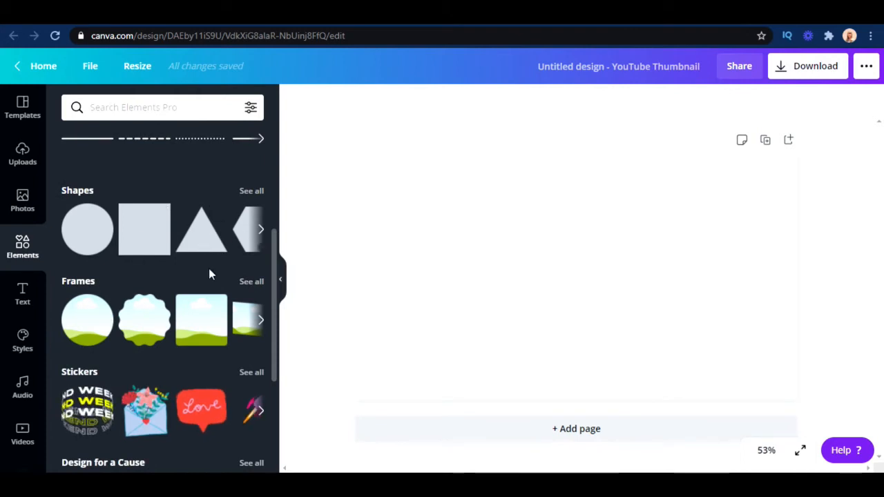
scroll(99, 324, down, 1)
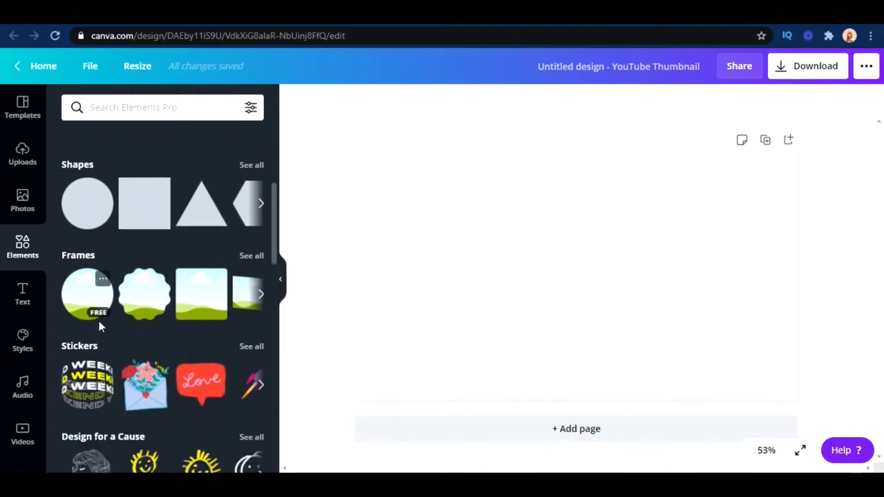
scroll(99, 325, down, 3)
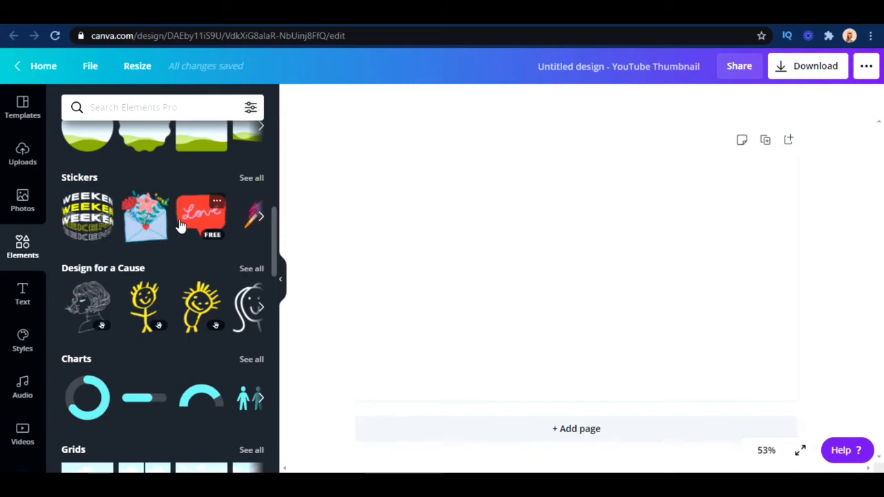
scroll(179, 225, up, 5)
Return to the photo library and look through the trending photos
click(34, 208)
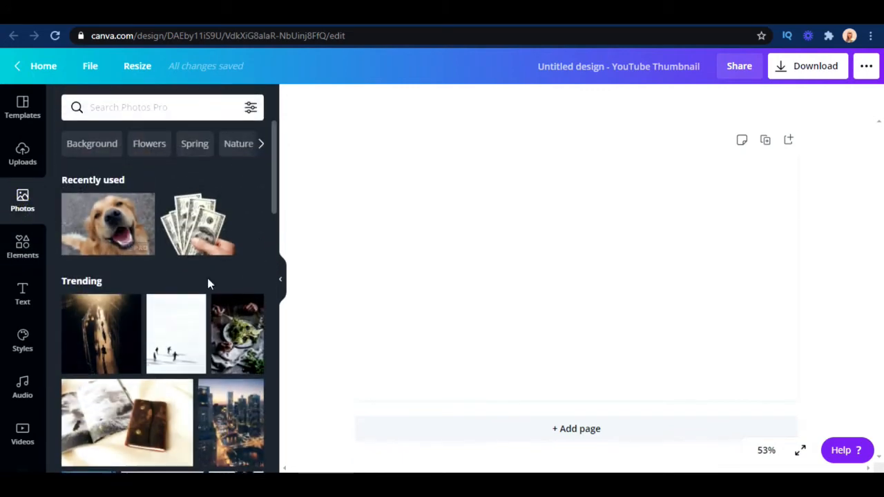
scroll(207, 278, down, 2)
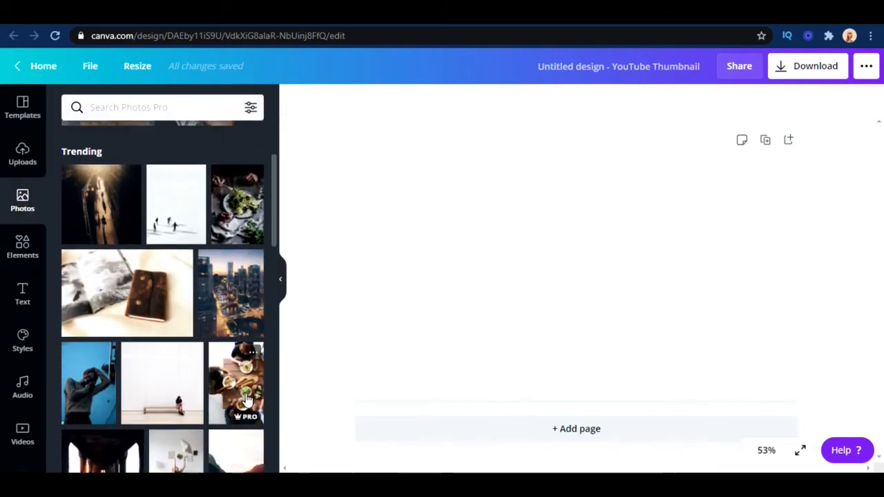
scroll(246, 401, down, 4)
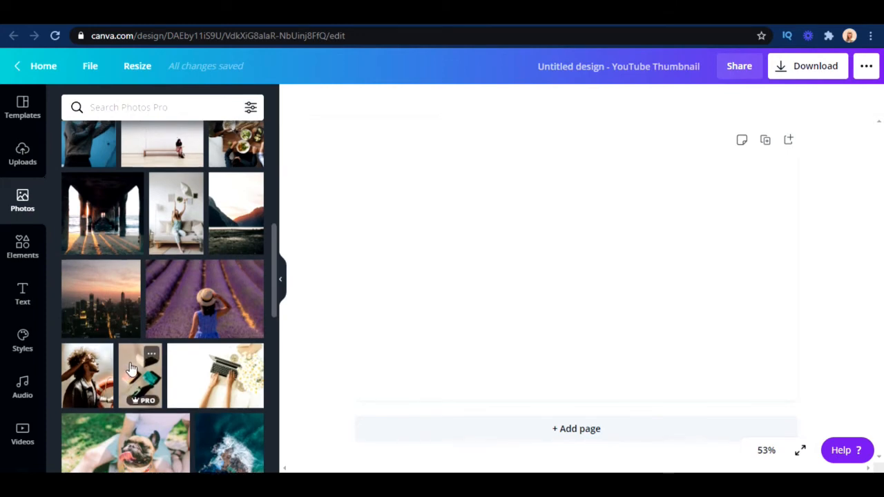
scroll(132, 366, down, 10)
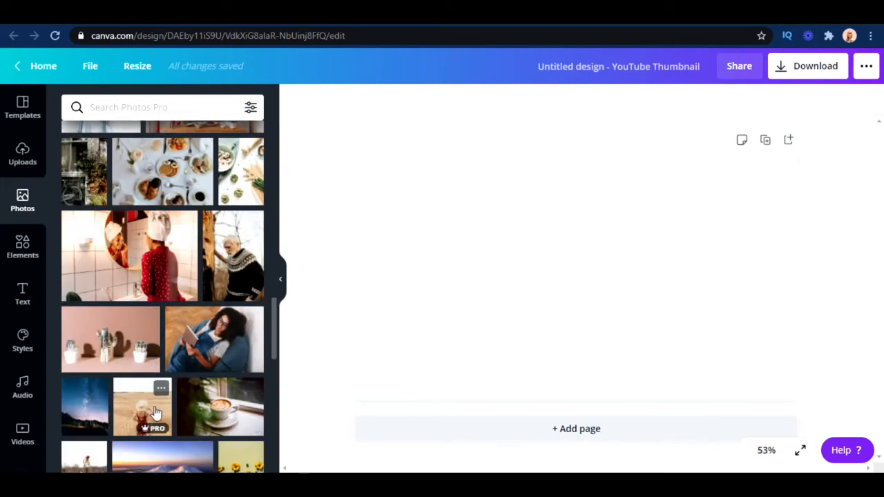
scroll(152, 411, down, 3)
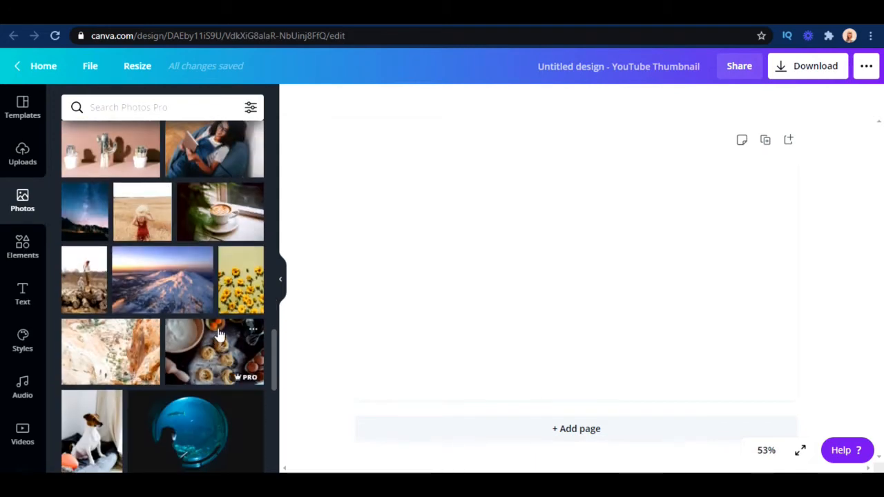
scroll(218, 334, up, 15)
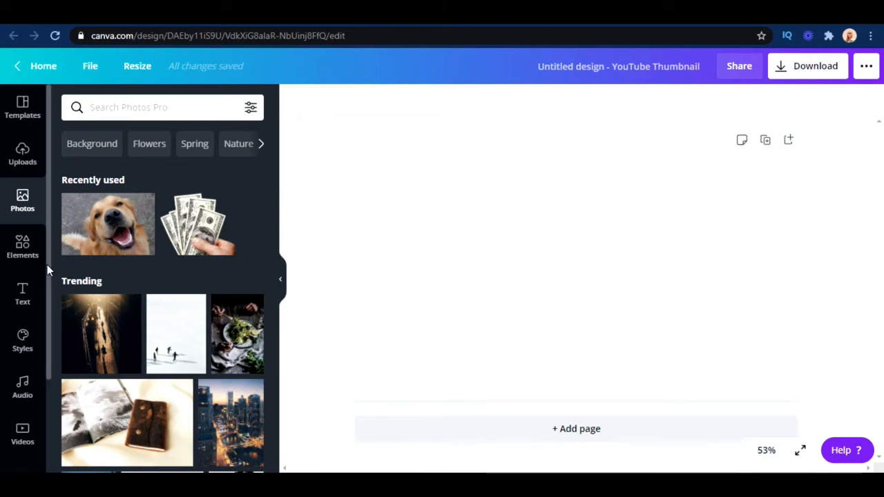
Place the uploaded photo of the surprised woman holding out her palm on the page and enlarge it to cover most of the page
click(20, 153)
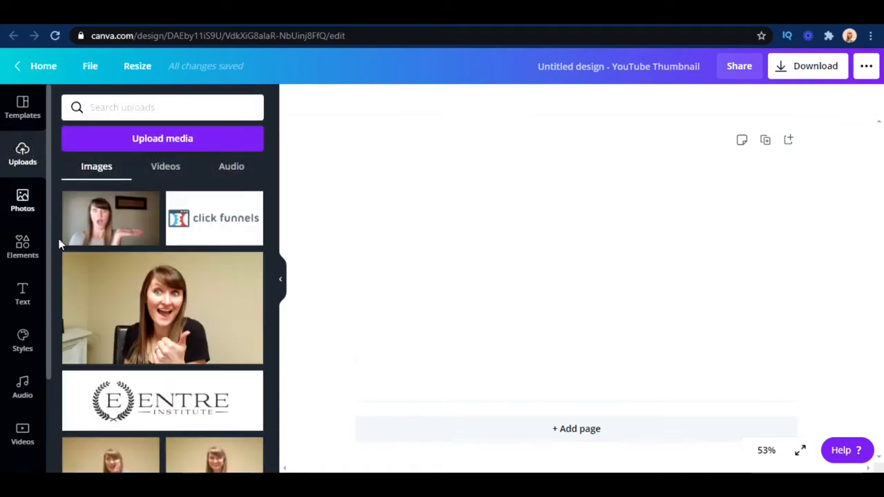
drag(103, 220, 389, 213)
drag(658, 353, 710, 402)
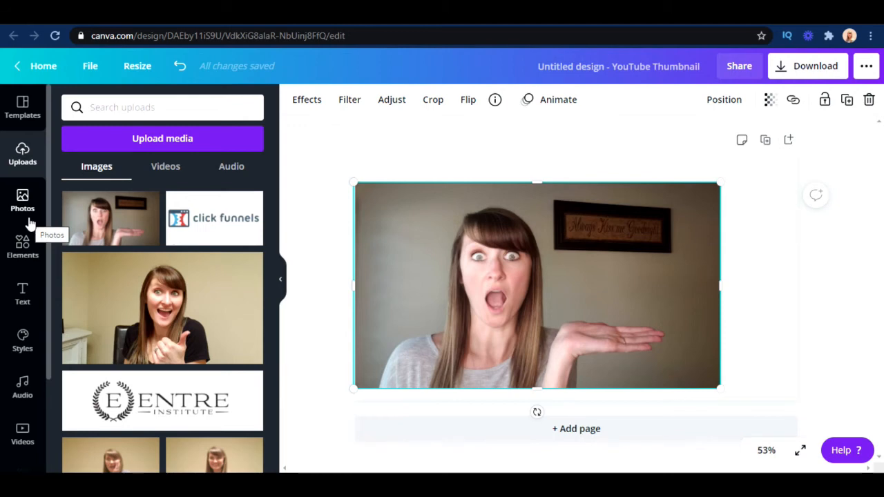
Remove the photo's background with Background Remover and move the cutout down to the page's bottom edge, slightly left
click(308, 101)
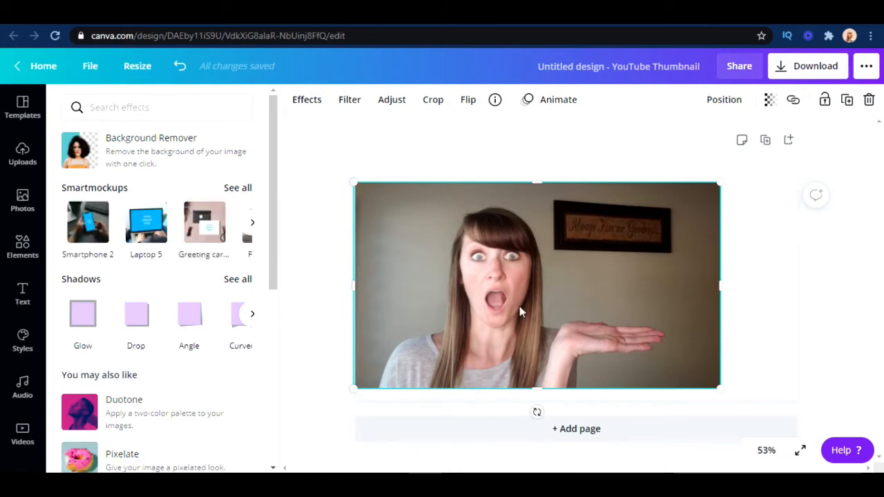
click(134, 153)
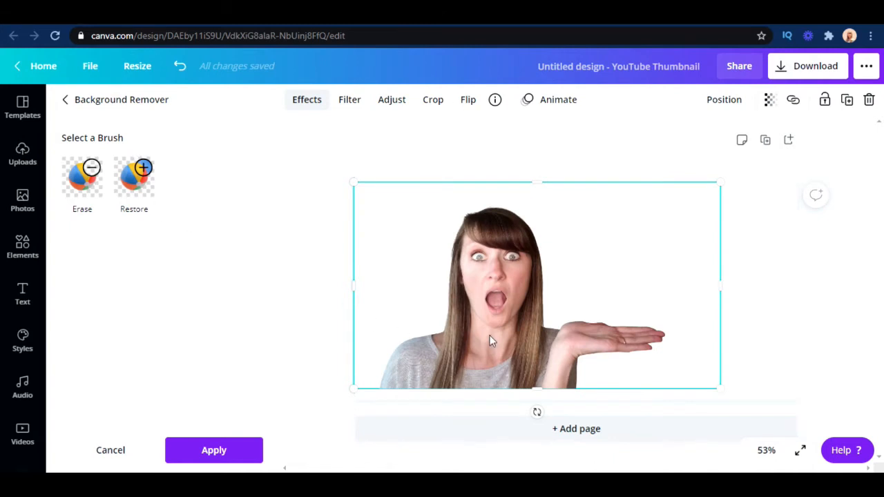
mouse_move(533, 338)
mouse_down()
mouse_move(471, 330)
mouse_move(511, 318)
mouse_move(504, 351)
mouse_move(514, 366)
mouse_move(532, 322)
mouse_move(536, 337)
mouse_up()
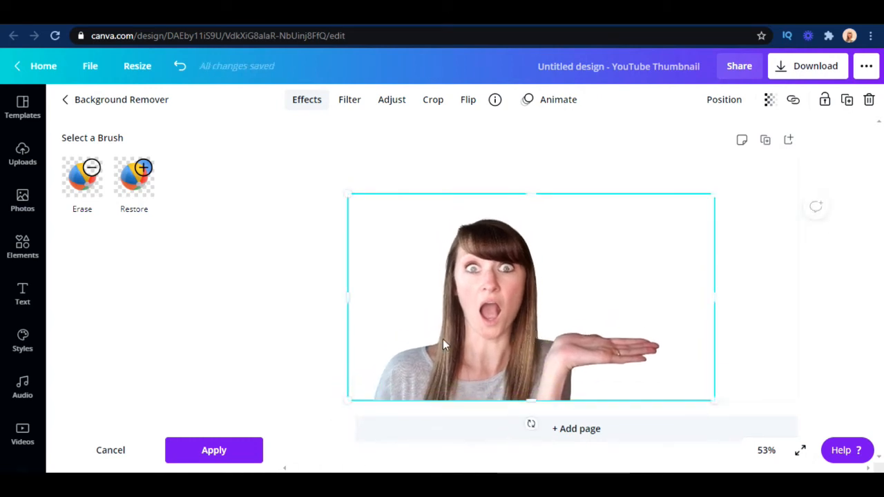
Try the Street and Dare filters on the cutout photo and undo them both
click(350, 103)
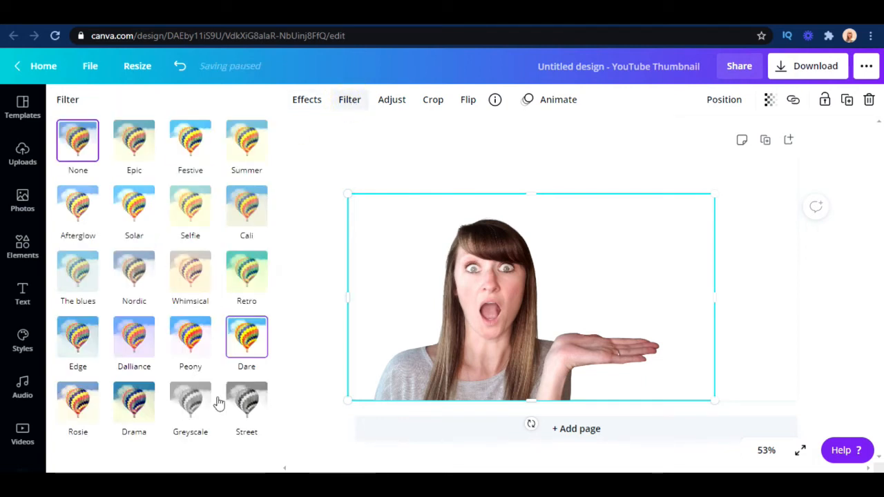
click(245, 407)
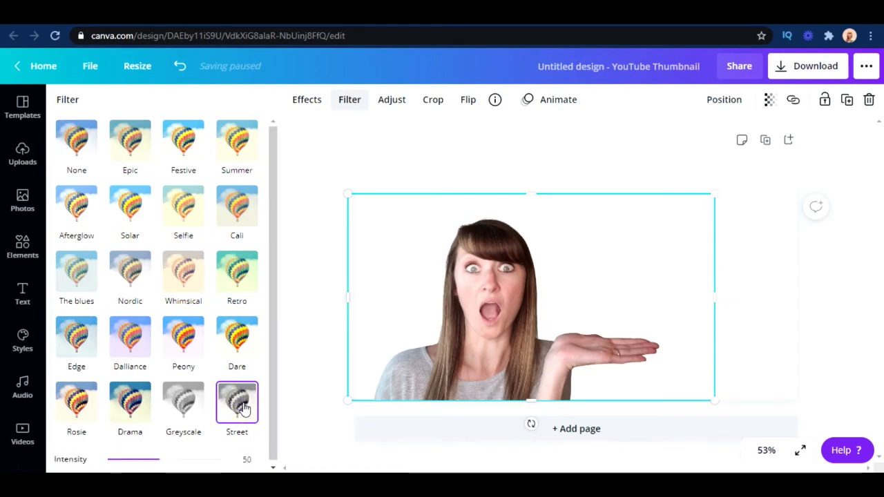
click(236, 346)
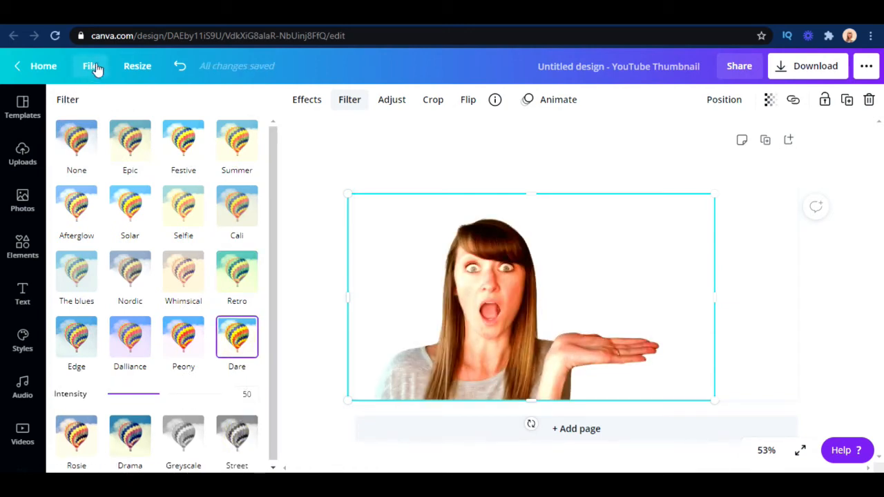
click(180, 65)
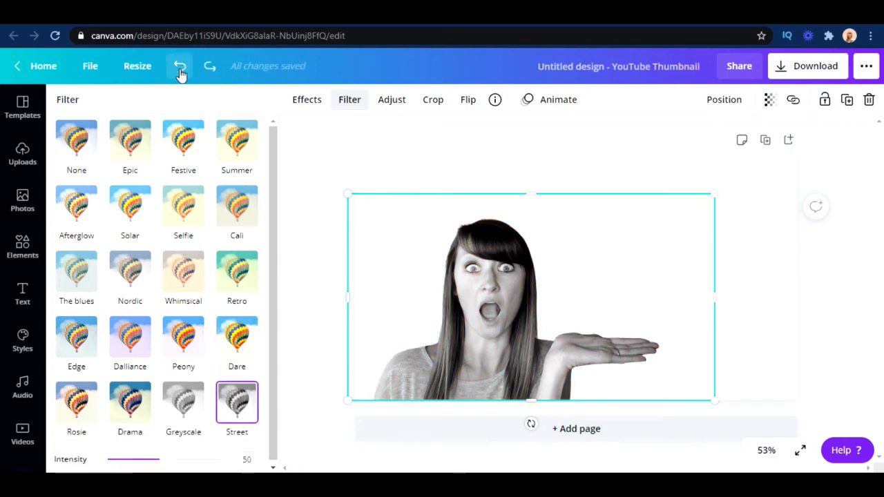
click(180, 66)
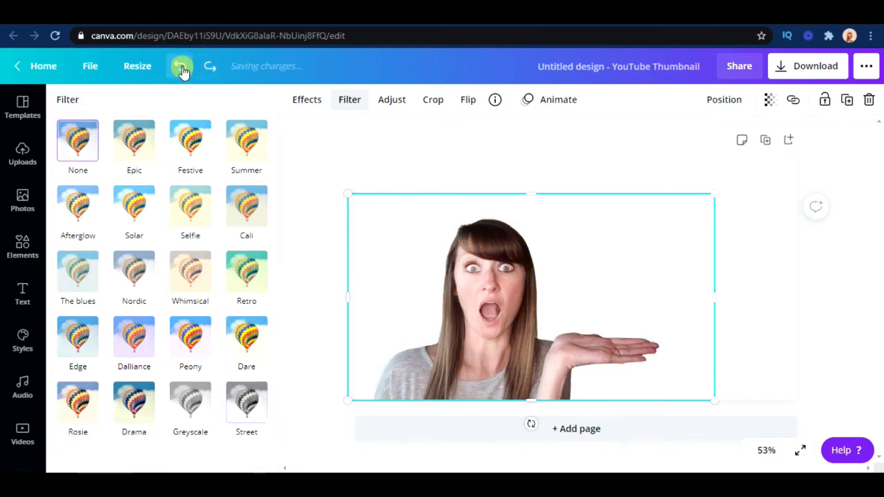
Adjust the cutout photo with brightness 14 and contrast 14, leaving blur at 0
click(389, 101)
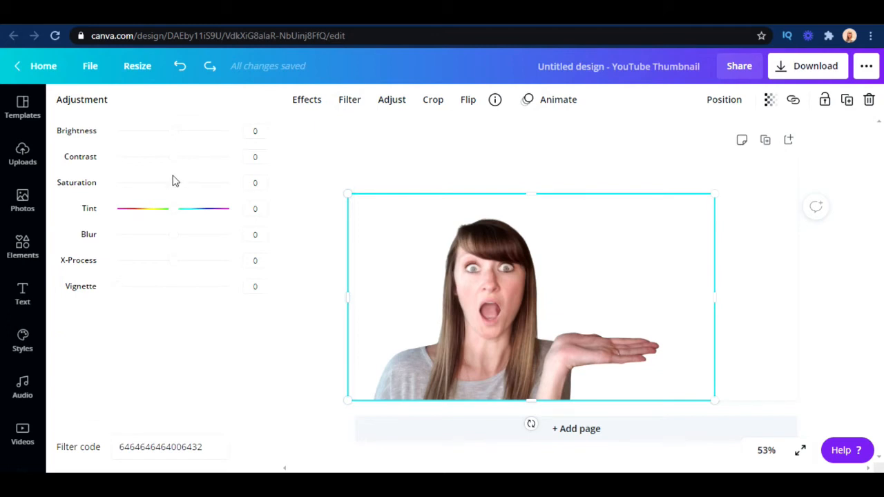
drag(174, 163, 182, 138)
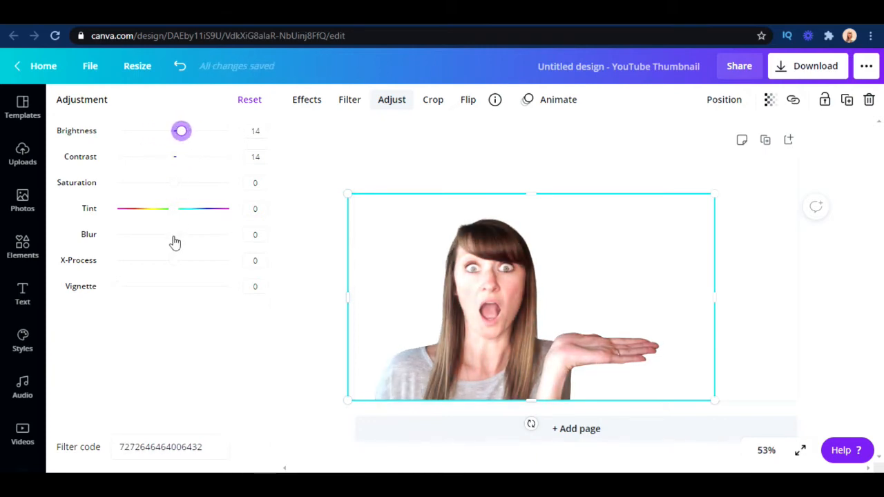
mouse_move(173, 236)
mouse_down()
mouse_move(189, 234)
mouse_move(172, 236)
mouse_up()
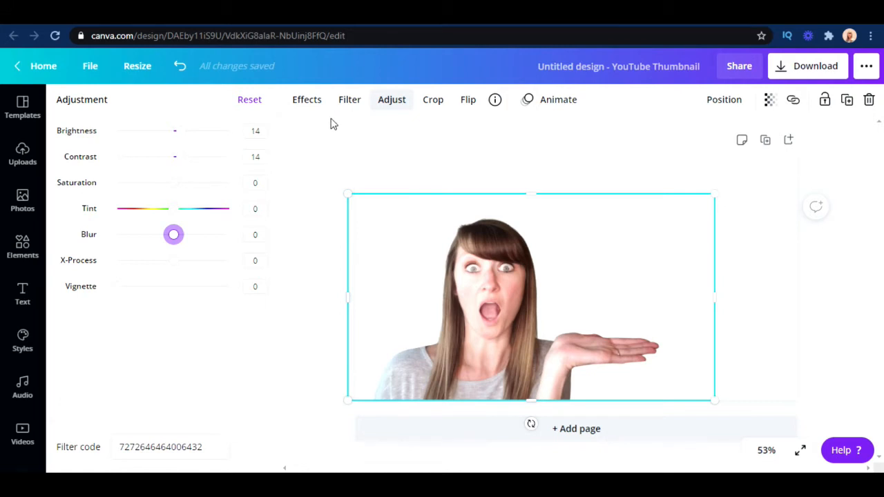
Apply the Glow shadow effect to the cutout photo and deselect the photo
click(346, 102)
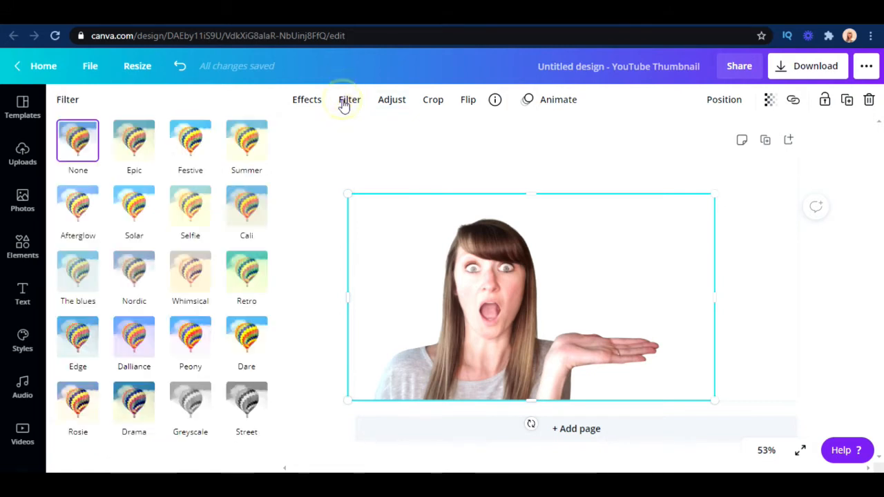
click(305, 101)
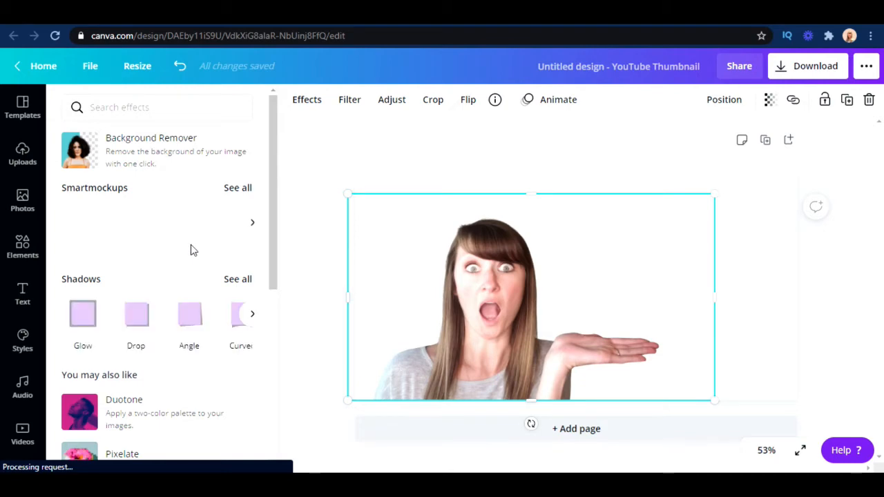
click(83, 317)
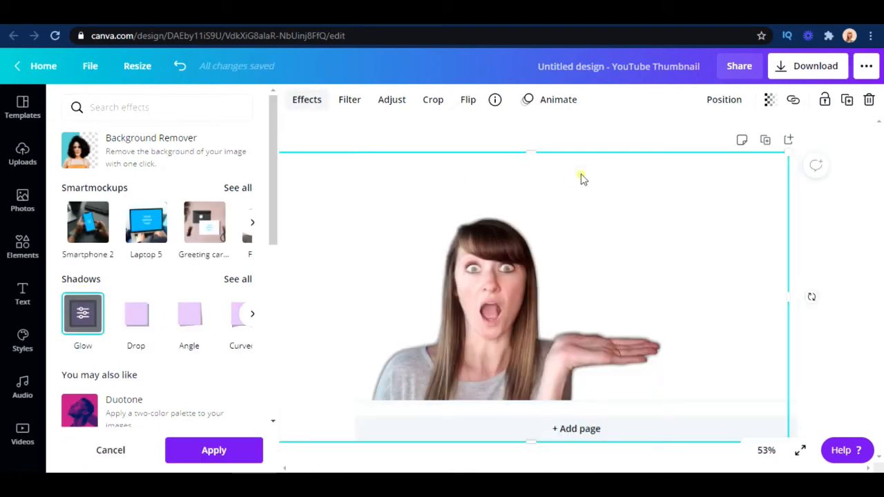
click(580, 174)
click(425, 131)
click(455, 132)
click(855, 234)
click(788, 178)
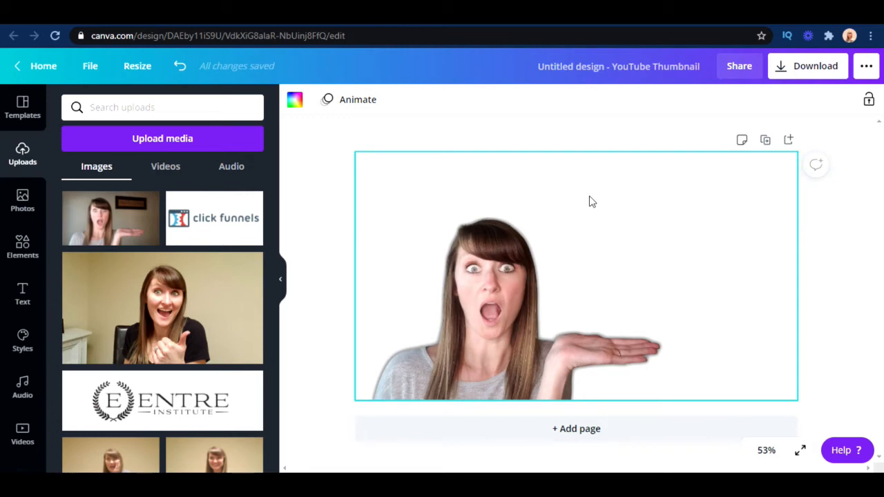
View the page's background color options, and fill the background with the white flower-stem image from the Patterns backgrounds
click(295, 102)
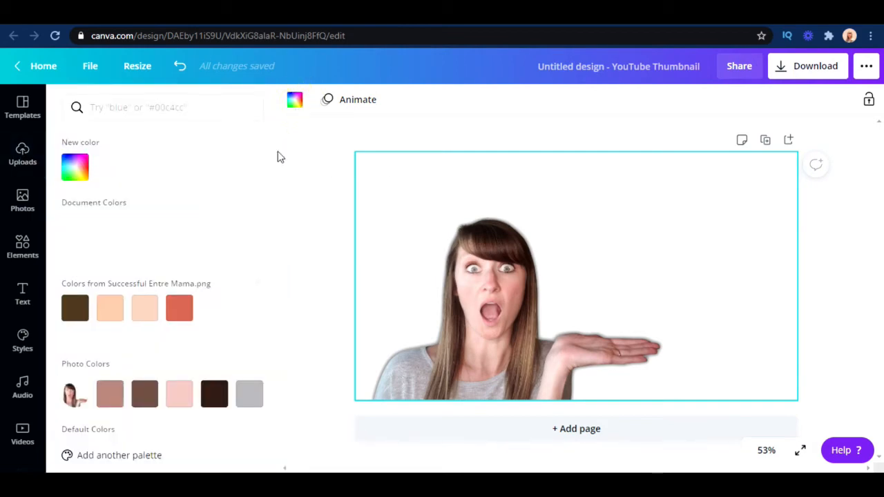
scroll(34, 380, down, 2)
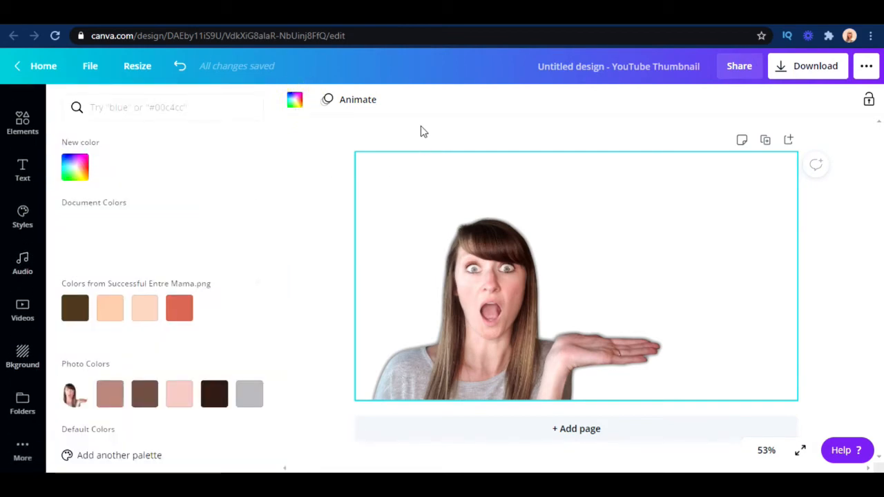
click(418, 118)
click(19, 365)
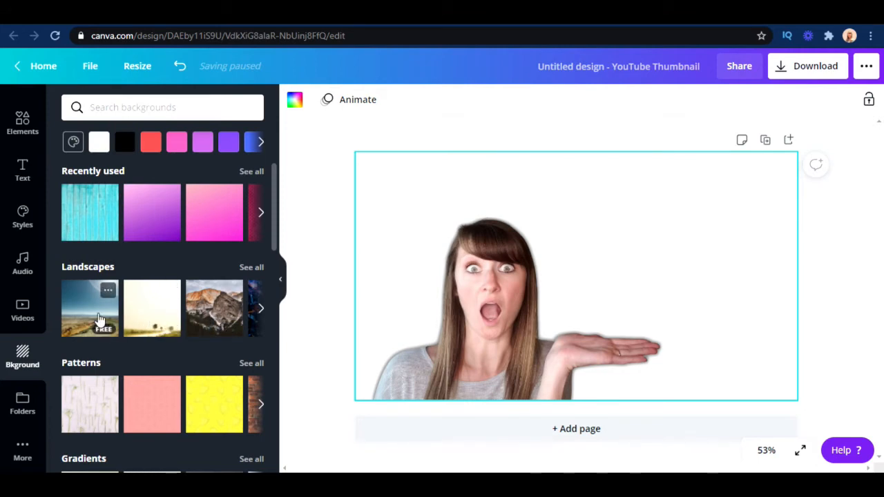
scroll(99, 319, down, 1)
click(94, 350)
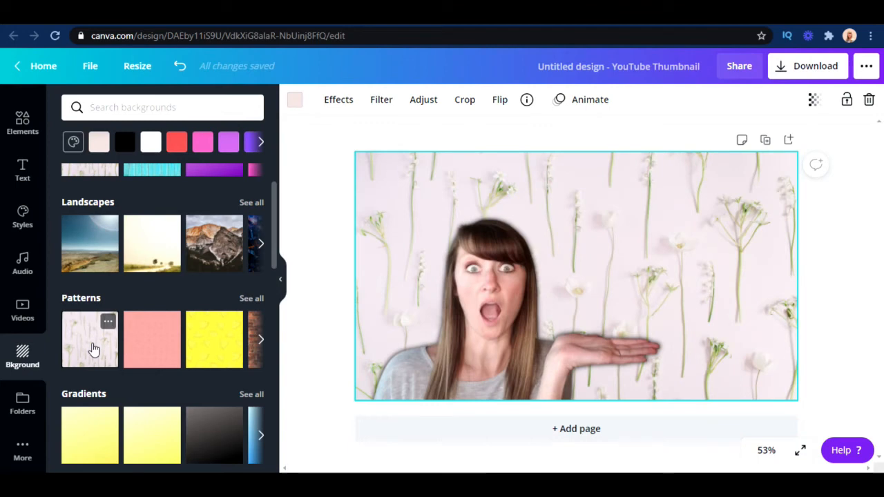
Fill the background with the yellow watermelon-slice pattern and recolor it with the purple default color
click(159, 360)
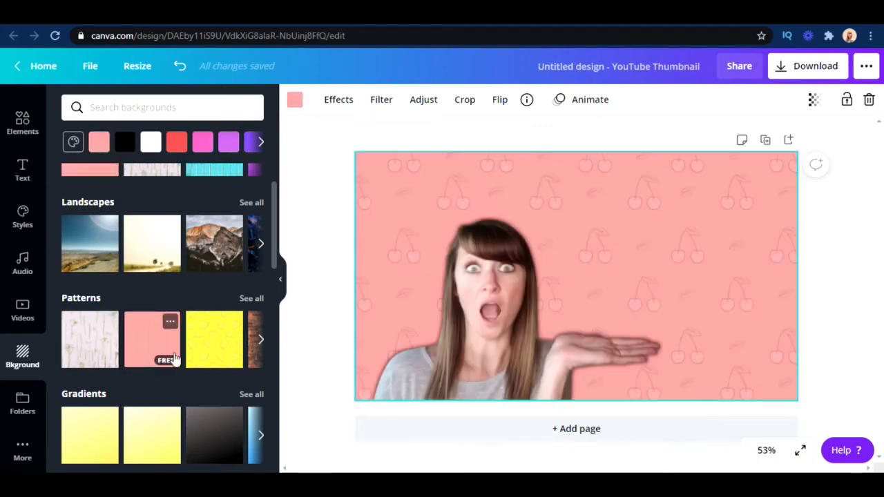
click(213, 355)
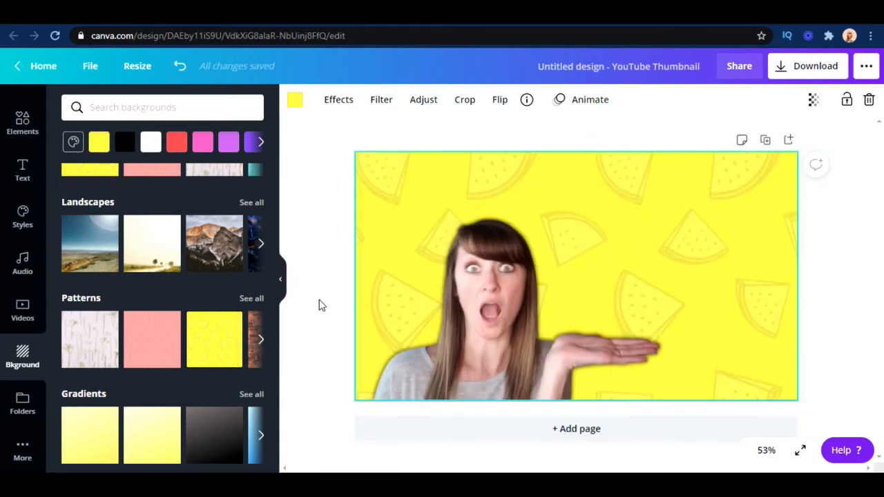
click(295, 100)
scroll(254, 236, down, 1)
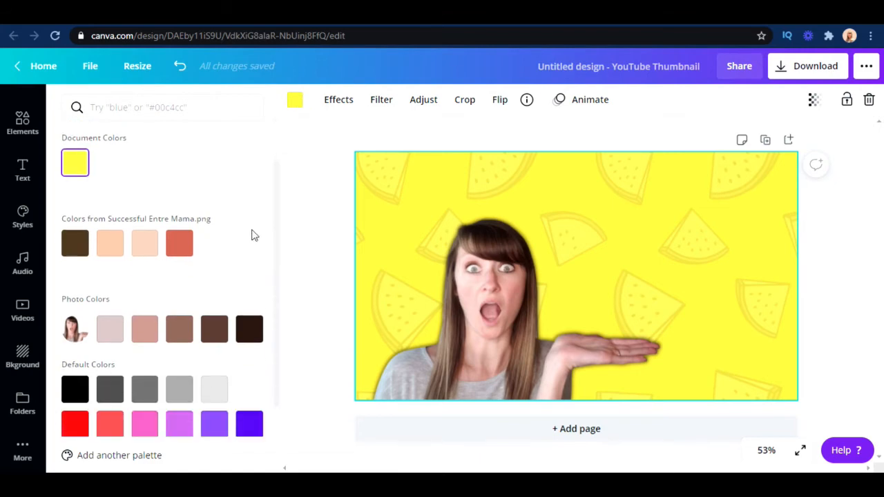
click(215, 329)
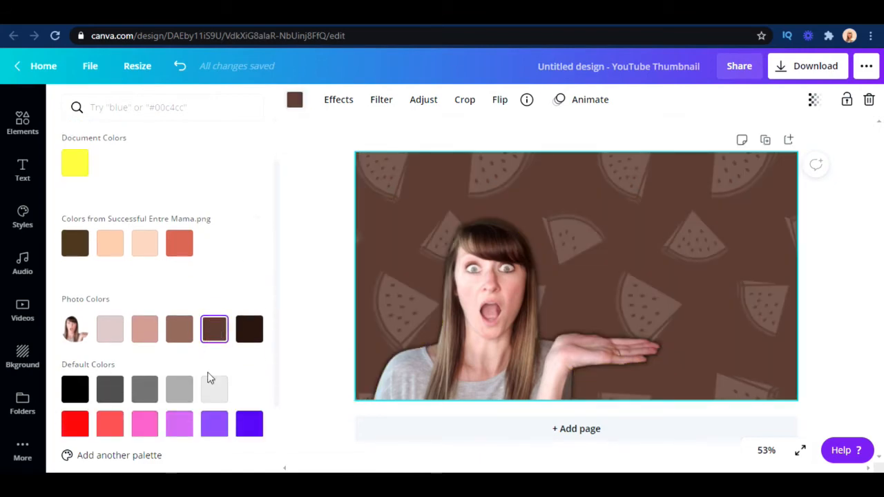
click(214, 423)
click(309, 180)
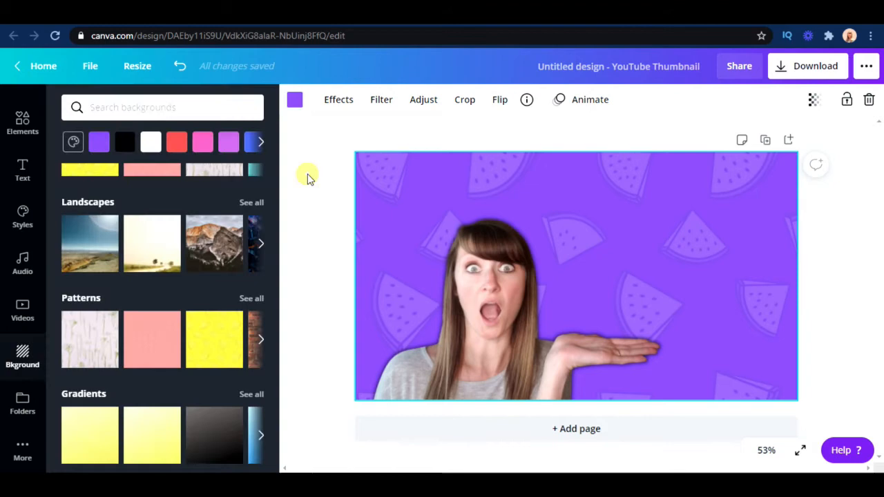
Open the Glow shadow settings of the cutout photo and reduce the blur to 1
click(509, 290)
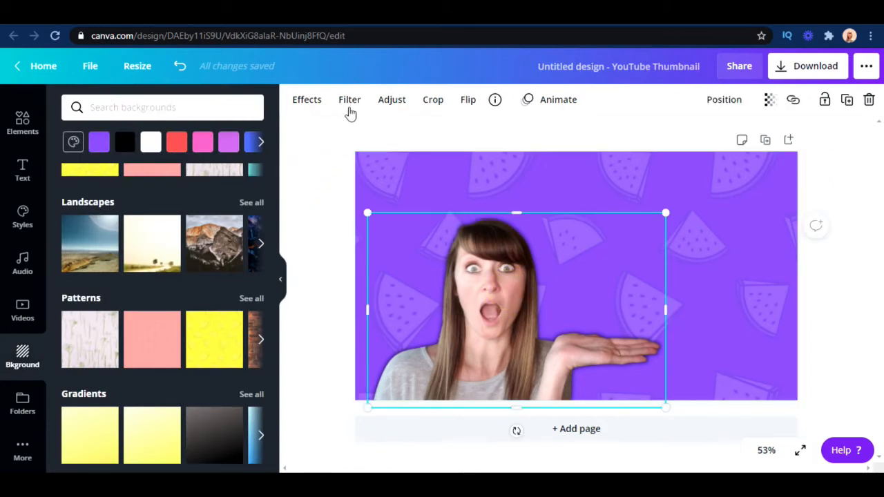
click(306, 101)
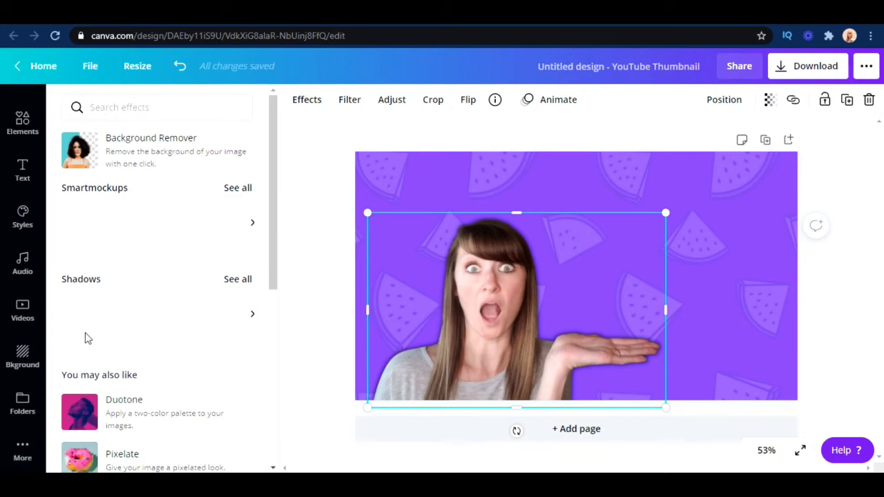
click(85, 315)
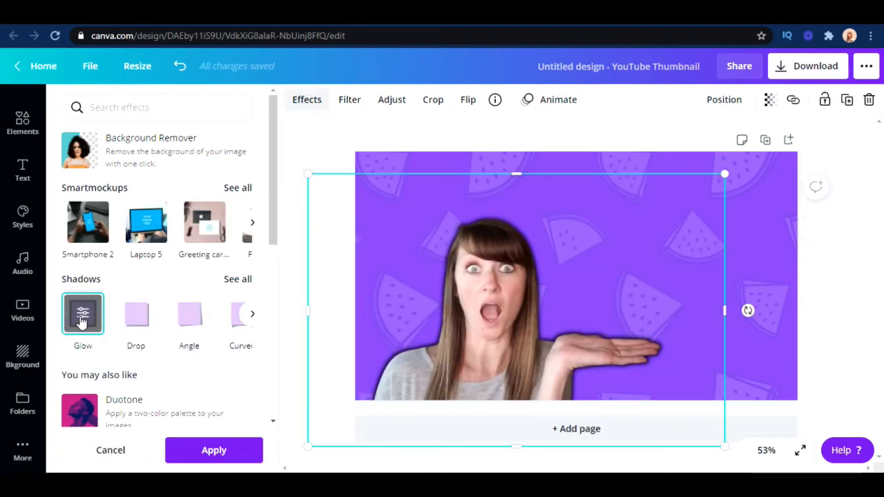
click(82, 318)
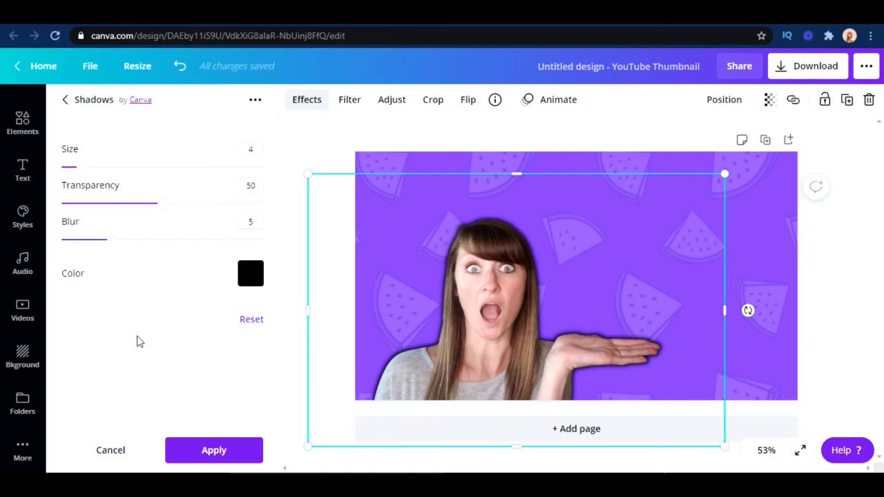
drag(112, 246, 102, 245)
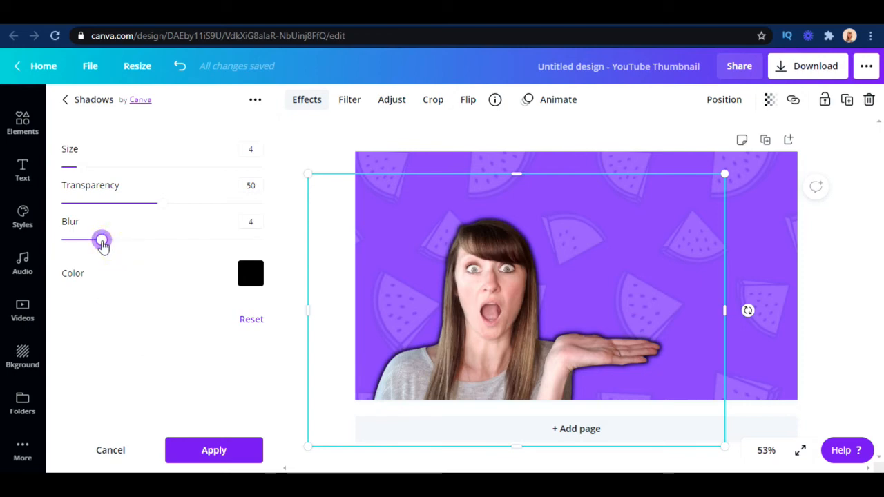
drag(103, 247, 72, 243)
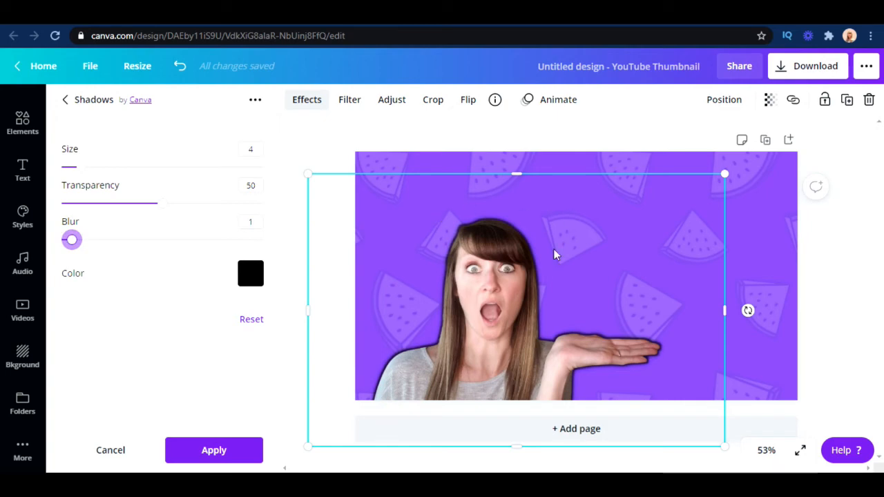
Change the photo's glow color to white from the default colors
click(250, 273)
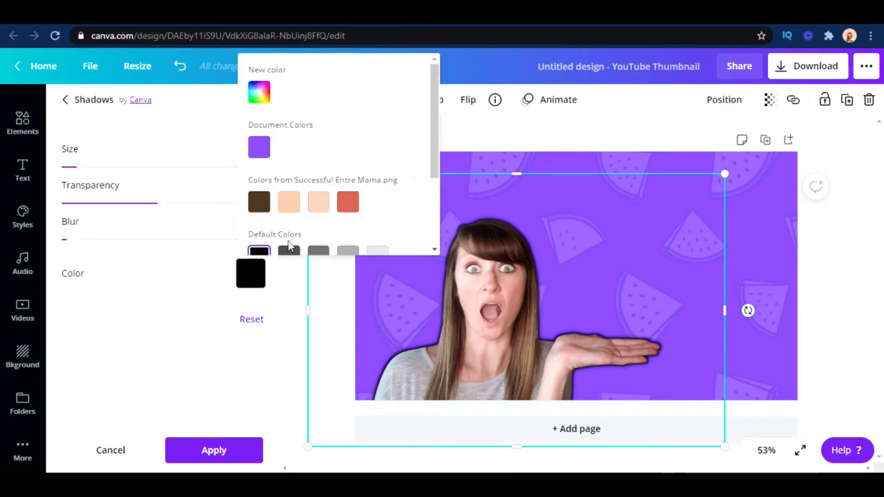
scroll(434, 125, down, 2)
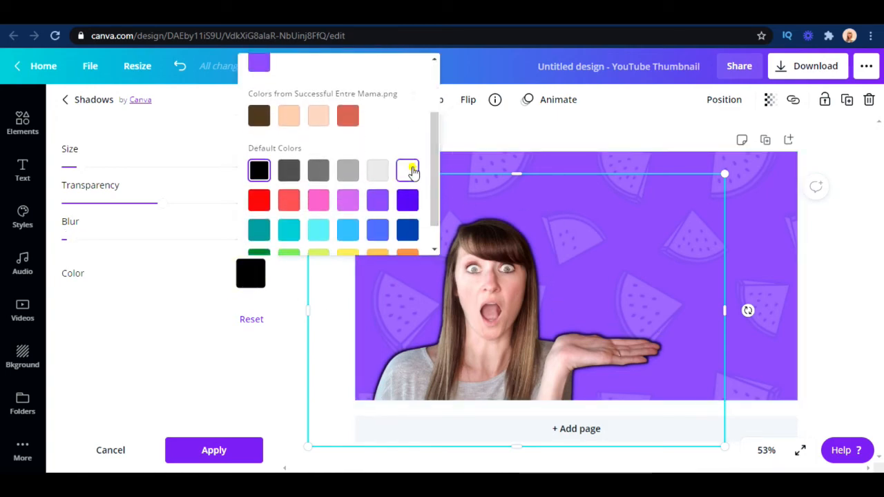
click(407, 170)
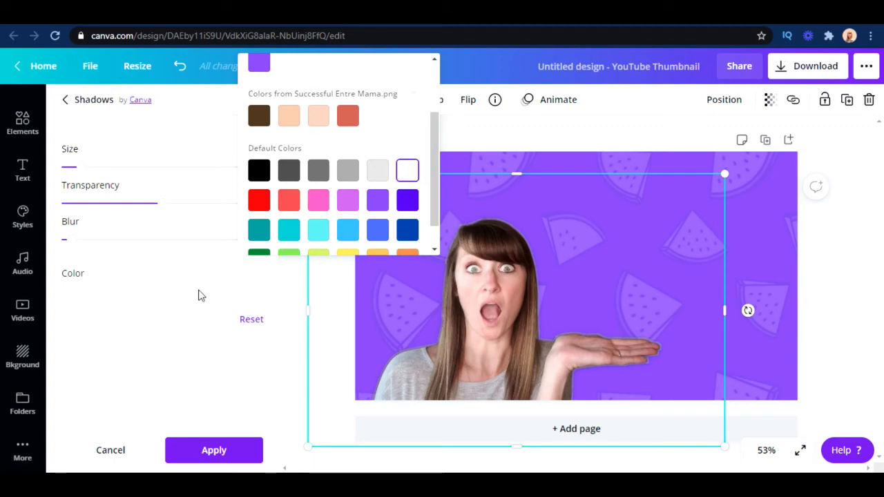
click(198, 295)
Set the white glow's transparency to 100, blur to 9 and size to 17
drag(161, 207, 292, 205)
drag(67, 240, 151, 248)
drag(87, 174, 149, 188)
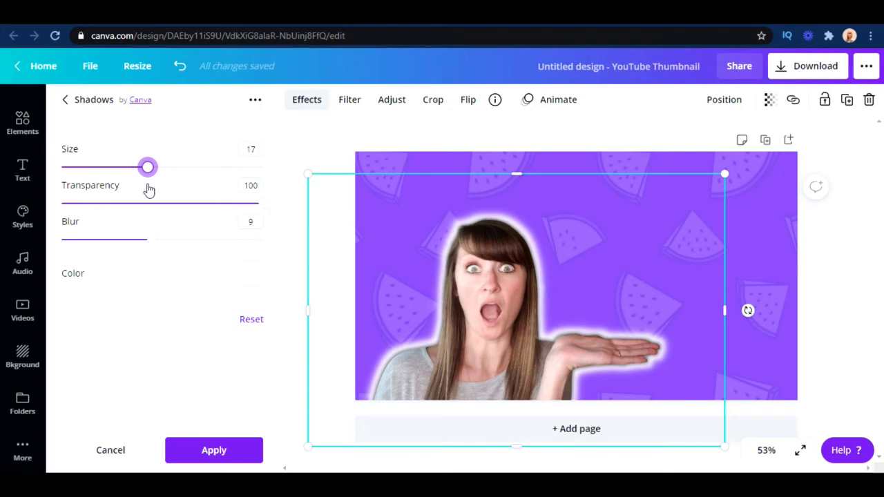
Refine the white glow to size 12 and blur 2, and deselect the photo
drag(152, 245, 91, 246)
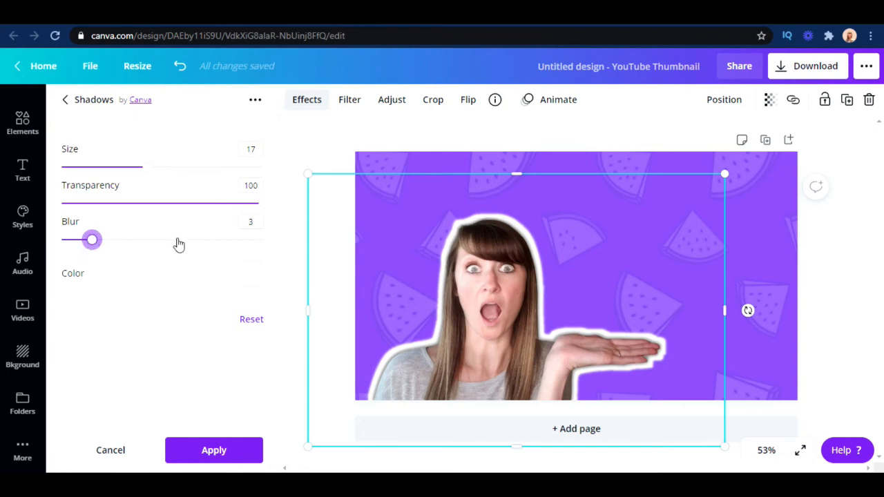
drag(146, 169, 122, 174)
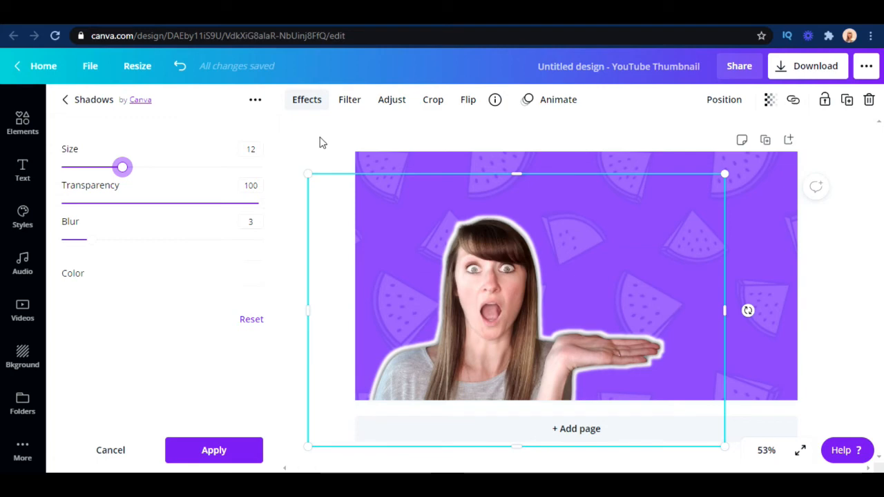
drag(95, 250, 84, 248)
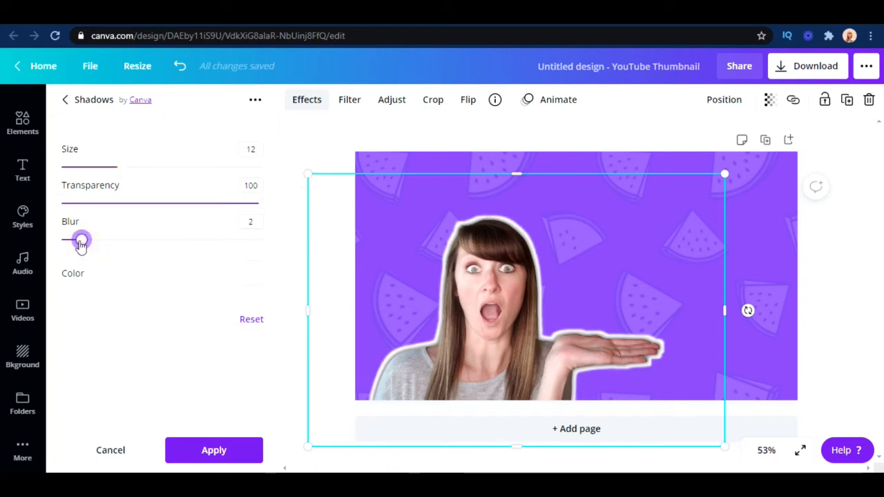
click(351, 141)
click(820, 271)
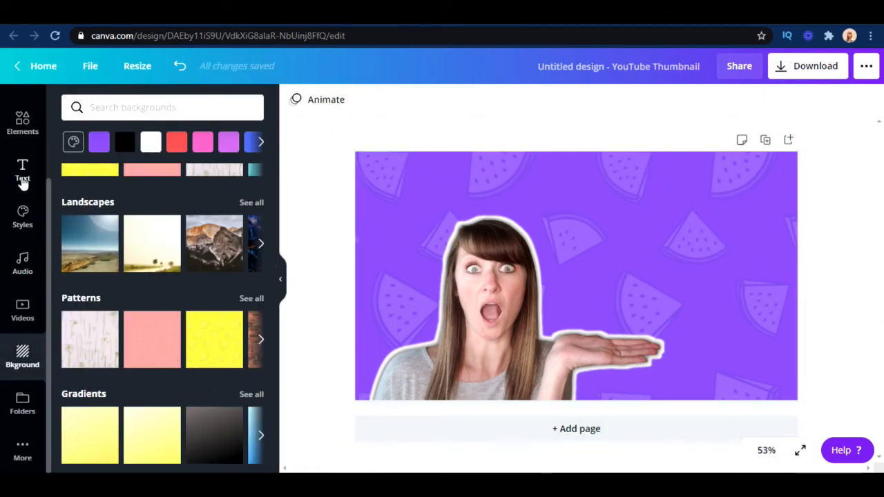
Show the full Shapes collection in the elements library and browse to the outlined and scalloped shapes
click(22, 121)
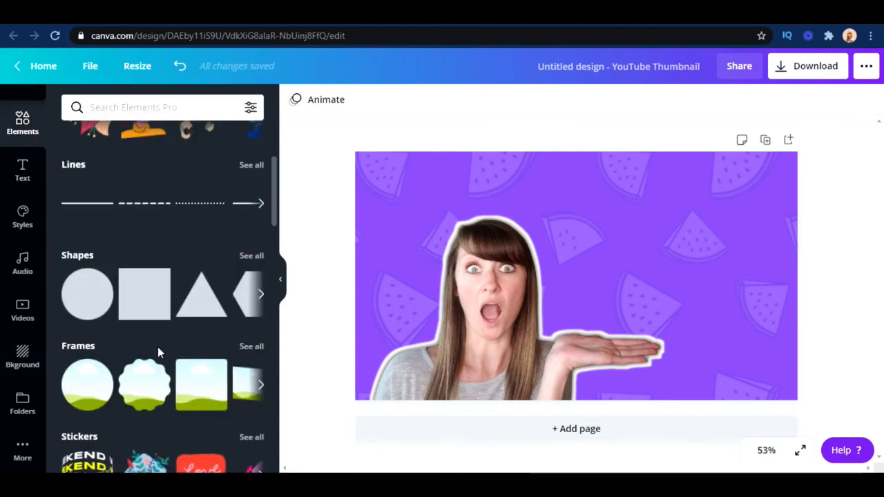
scroll(254, 257, down, 1)
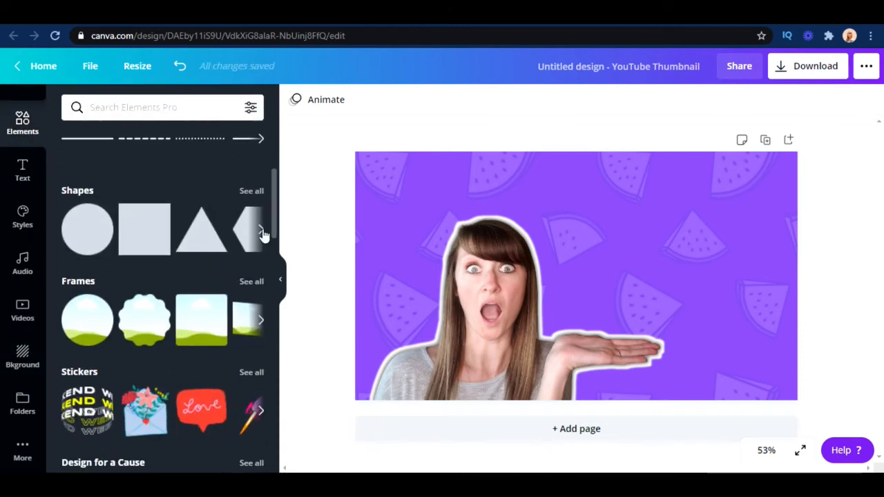
click(261, 229)
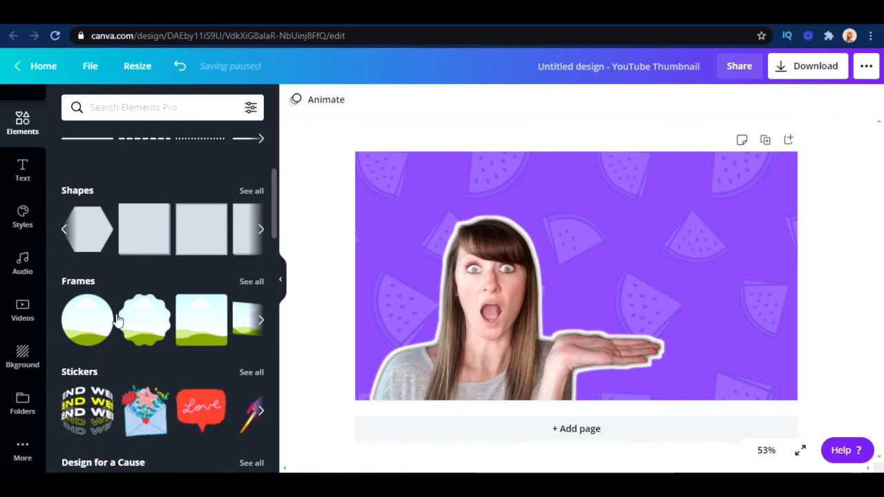
click(263, 232)
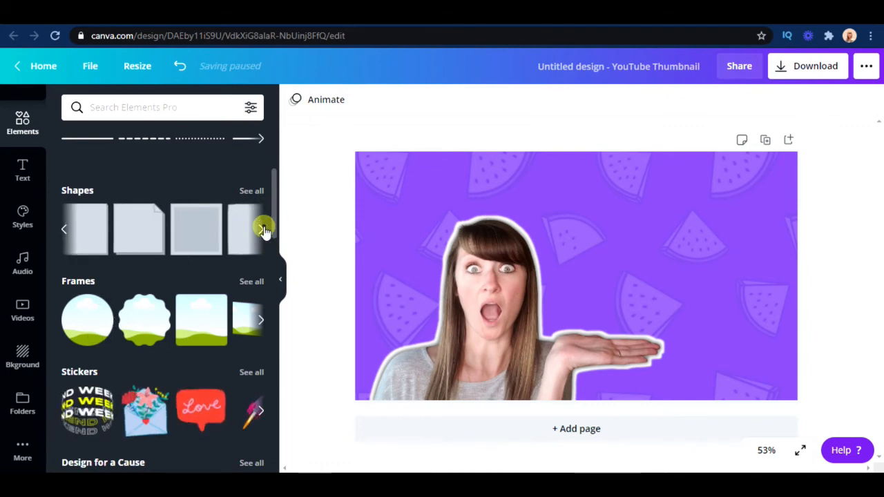
click(241, 230)
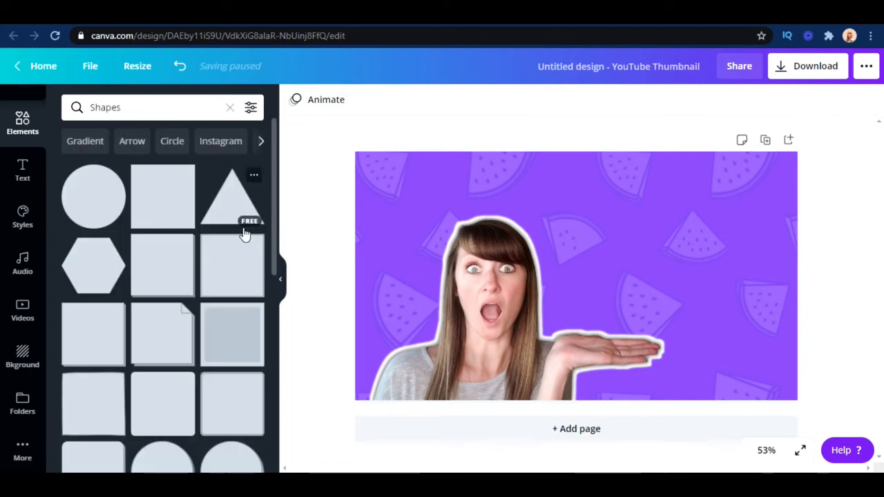
scroll(239, 294, down, 5)
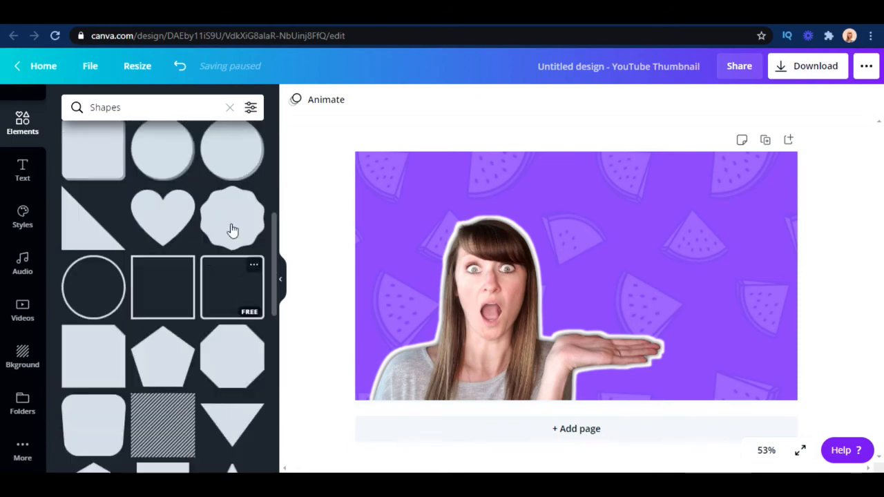
scroll(230, 232, down, 2)
Try the rounded square outline on the page and undo it
click(235, 204)
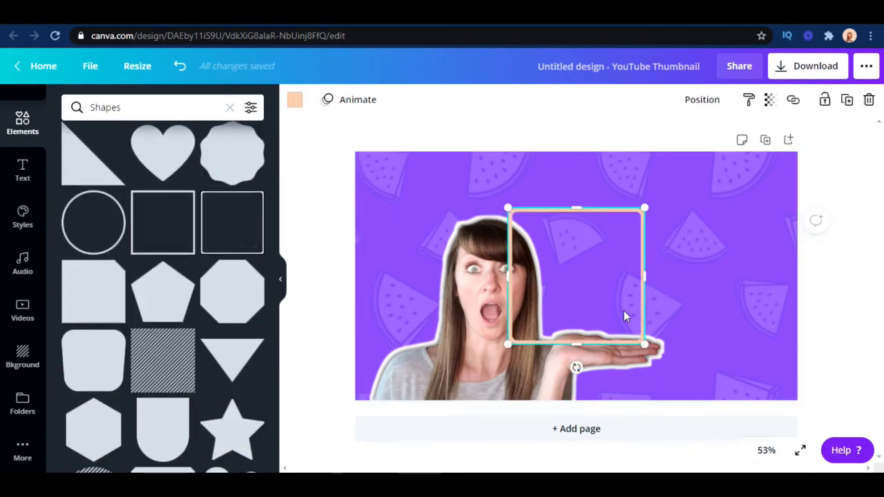
click(180, 65)
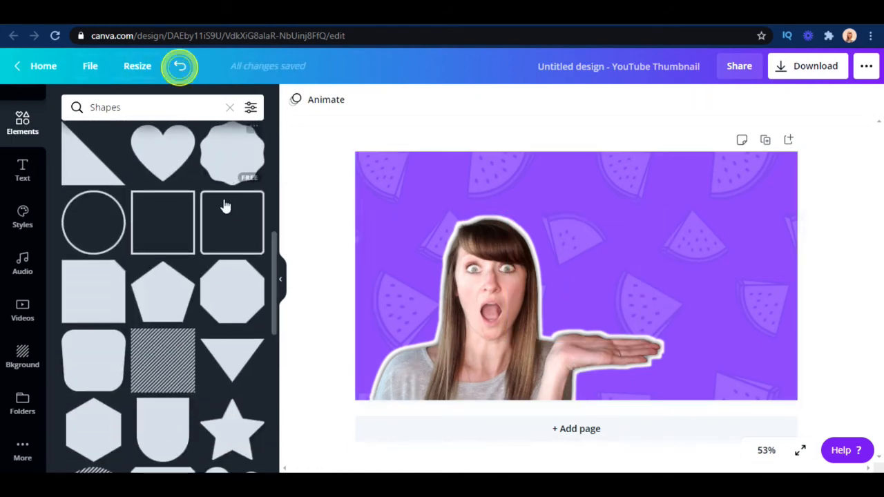
Add the scalloped circle shape, enlarge and rotate it, and place it above the woman's open hand
click(237, 178)
drag(603, 286, 690, 250)
drag(729, 310, 771, 352)
drag(681, 373, 620, 372)
drag(560, 295, 512, 302)
drag(808, 236, 816, 230)
drag(512, 303, 553, 293)
drag(687, 278, 659, 262)
Move the cutout photo slightly down and to the right beneath the peach shape, and select the shape
click(513, 351)
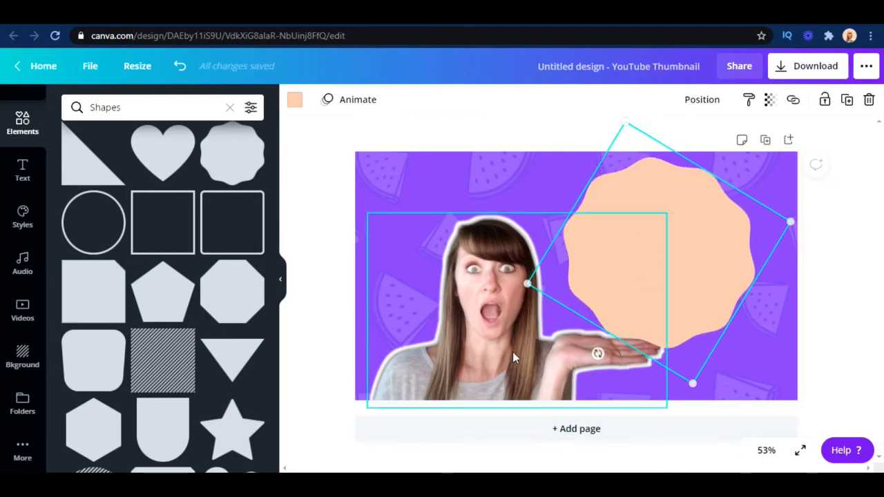
drag(503, 357, 516, 368)
click(663, 284)
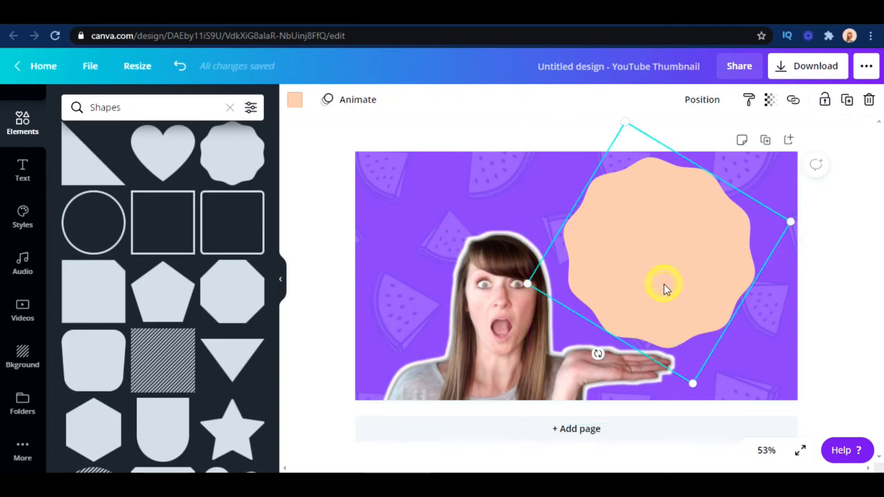
Add a heading across the upper part of the peach shape with the text "I love social media"
click(23, 171)
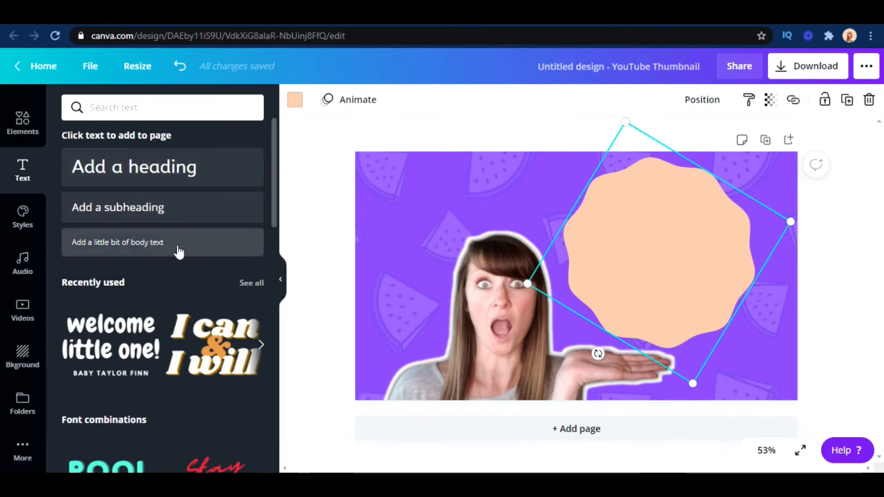
drag(163, 220, 199, 210)
click(158, 169)
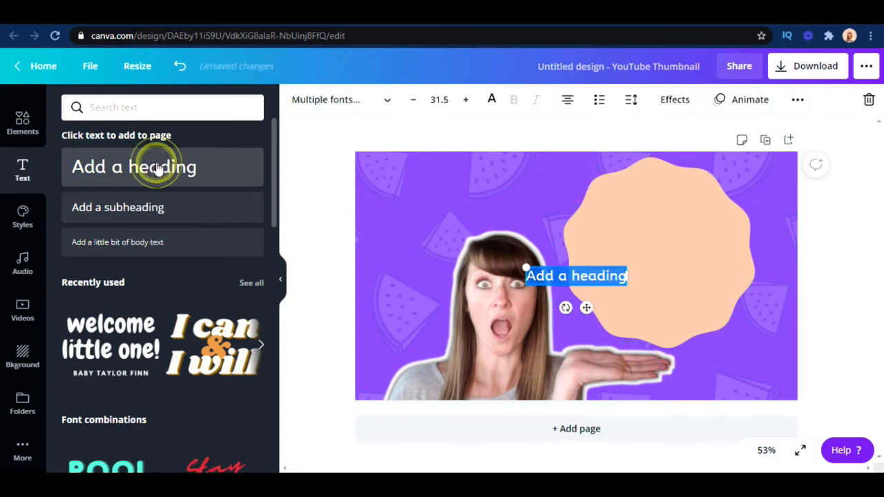
drag(622, 274, 696, 188)
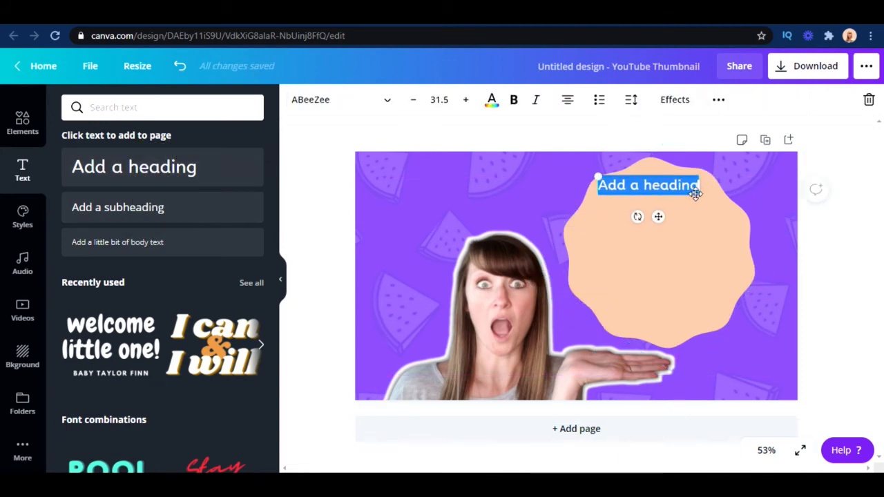
triple_click(643, 184)
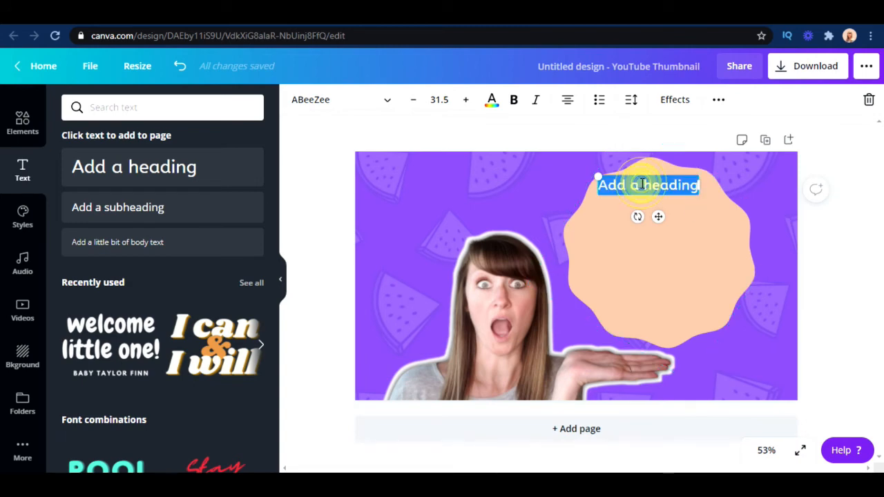
text(I love)
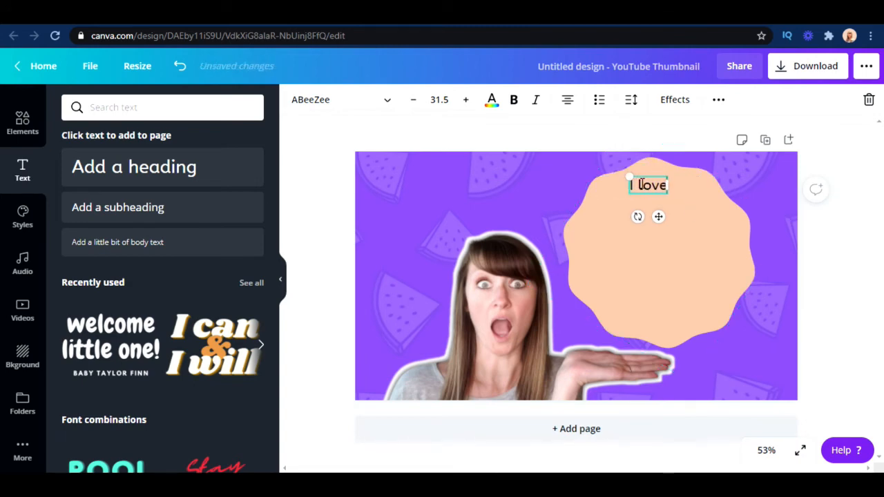
text( social m)
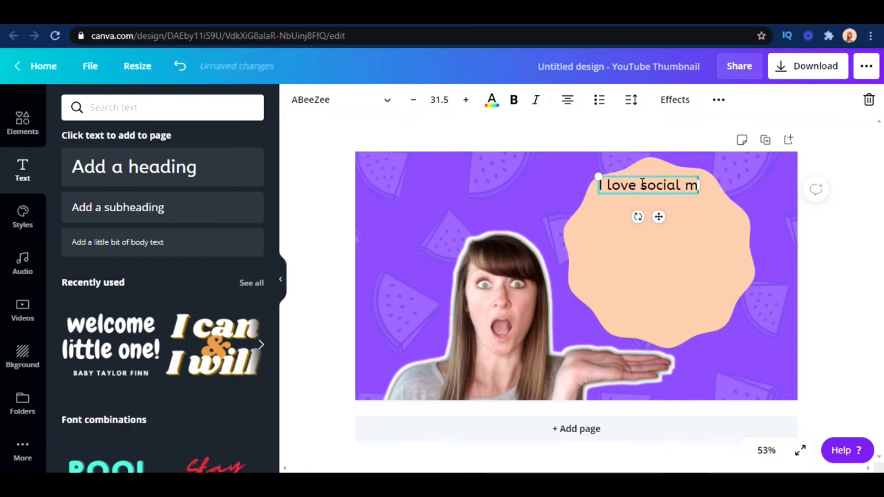
text(edia!)
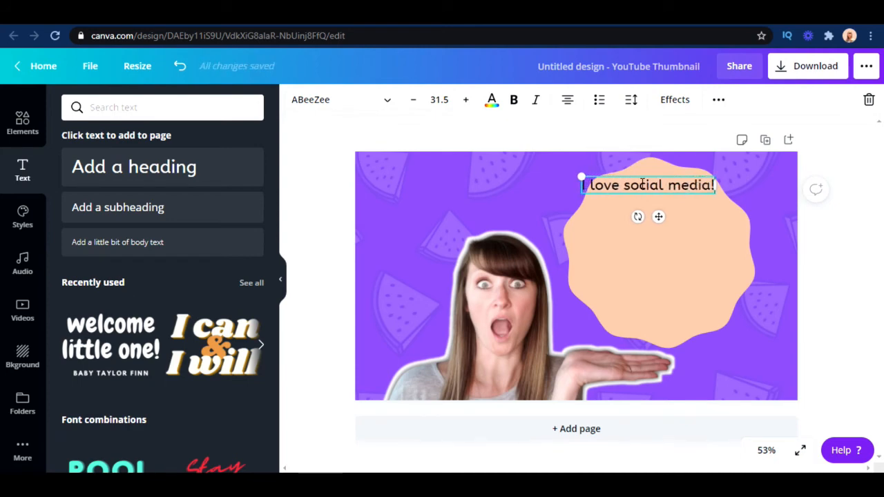
Finish the heading as "I love social media!" and set its font to Archivo Black
triple_click(642, 183)
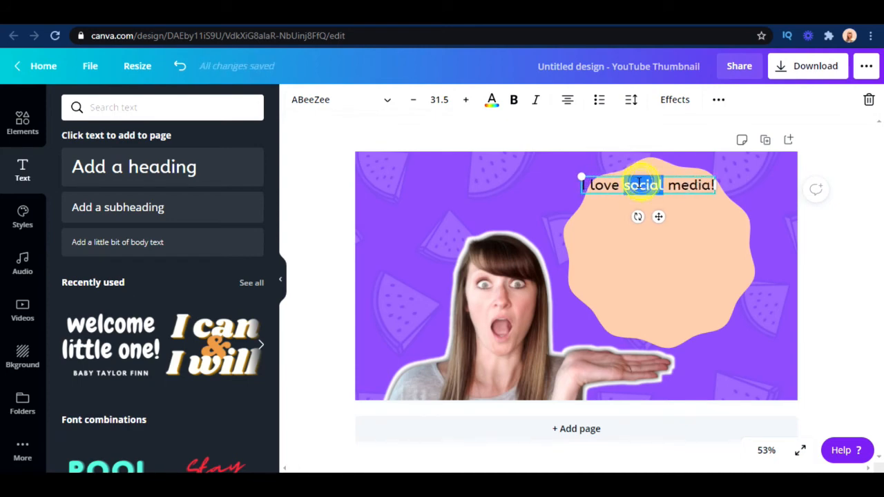
click(388, 102)
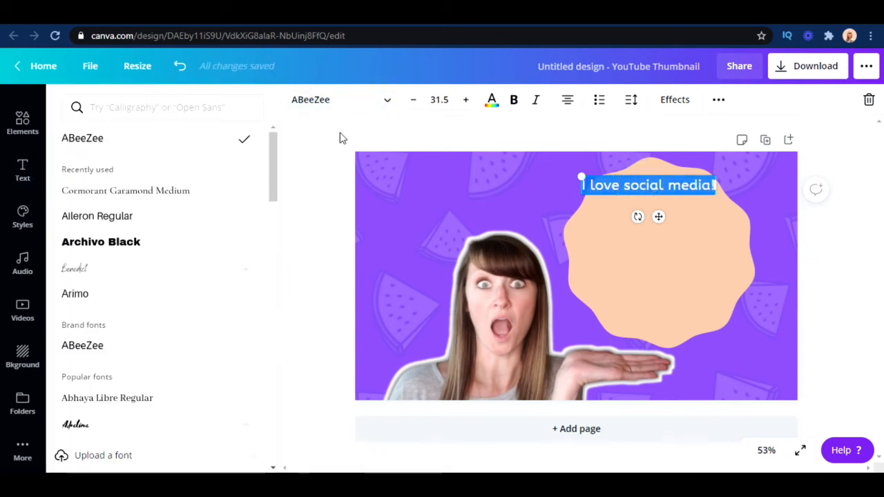
drag(272, 159, 283, 209)
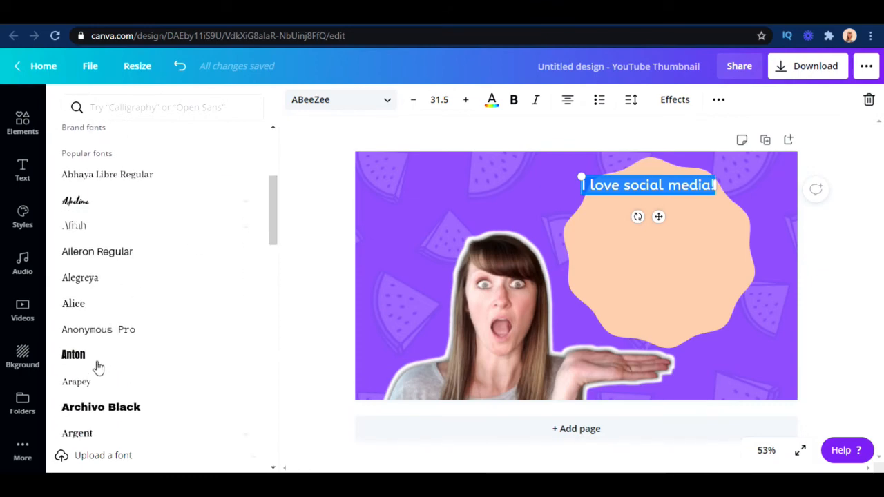
click(97, 408)
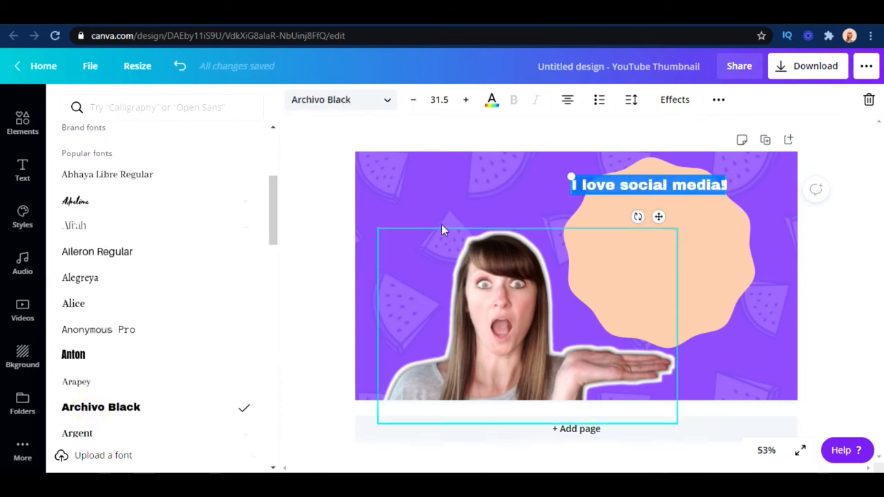
Move the heading down on the peach shape and increase its font size to 39.5
drag(660, 217, 665, 252)
click(469, 101)
click(469, 101)
click(469, 100)
click(469, 101)
click(469, 101)
click(469, 101)
click(469, 101)
click(469, 101)
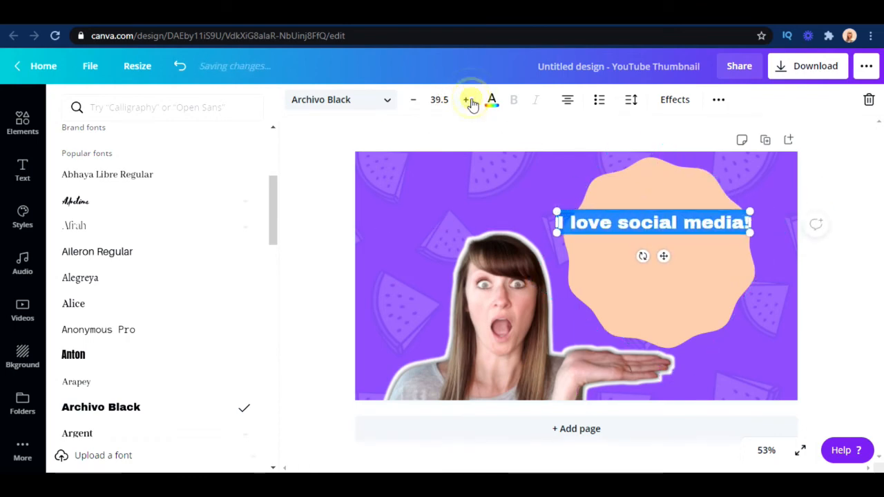
Put "media!" on a second line, enlarge the heading to about size 43.1, and tilt it slightly counter-clockwise
click(683, 222)
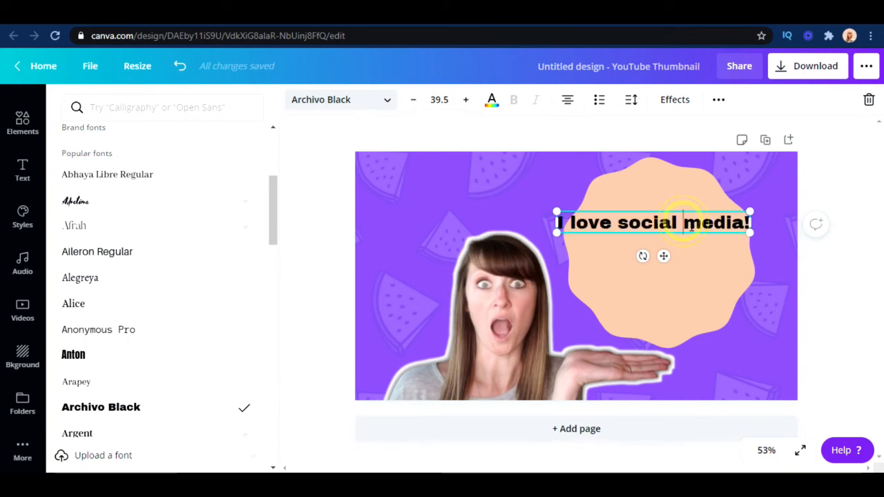
key(Return)
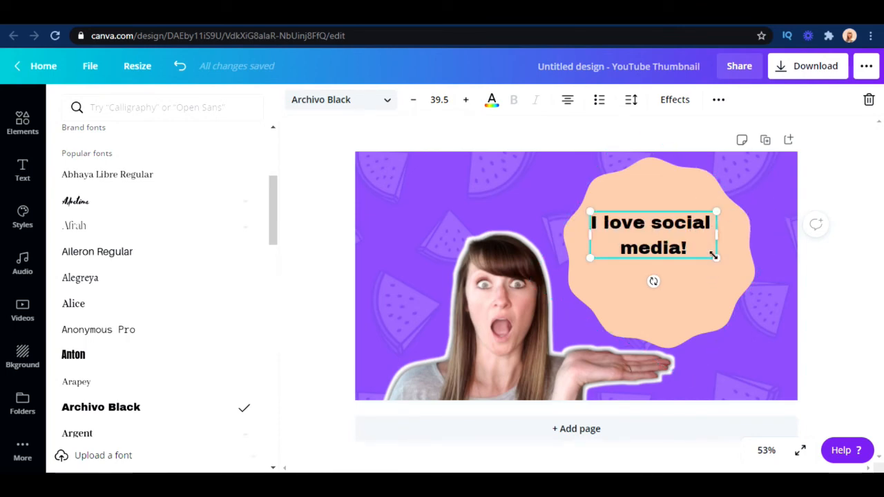
drag(716, 258, 725, 264)
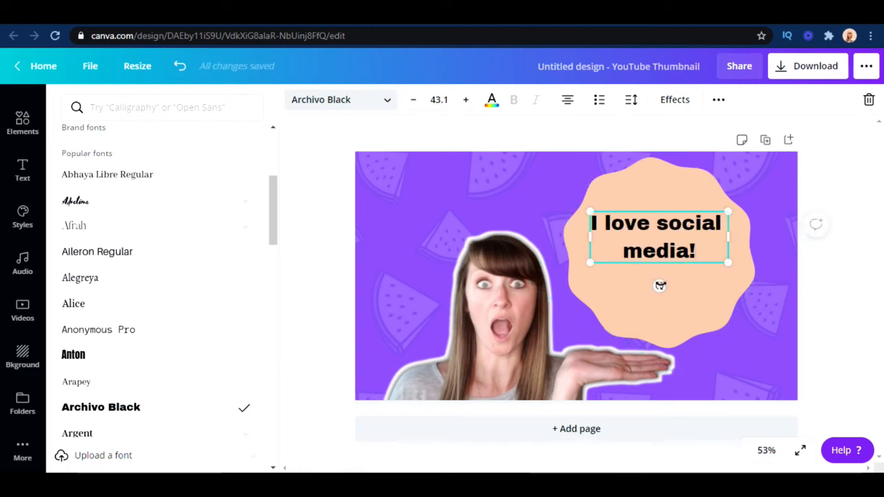
mouse_move(660, 285)
mouse_down()
mouse_move(671, 288)
mouse_move(665, 284)
mouse_up()
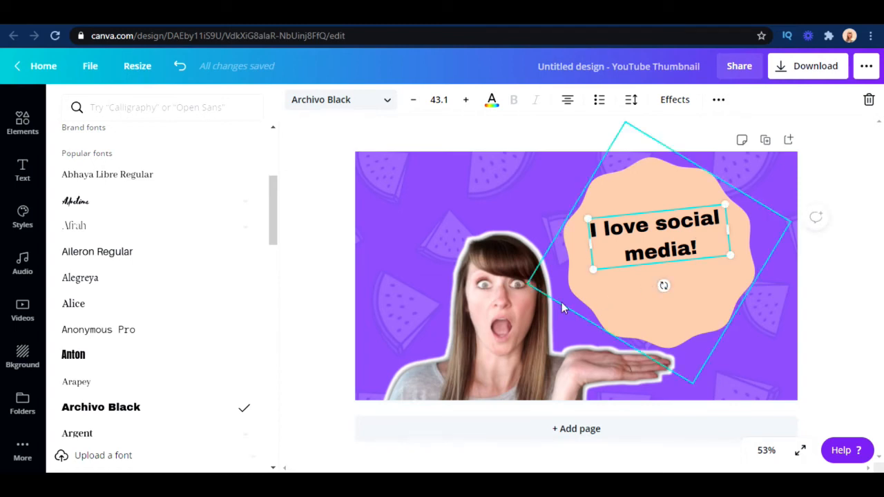
Look through the Shapes search results for an element to place behind the heading text
click(23, 121)
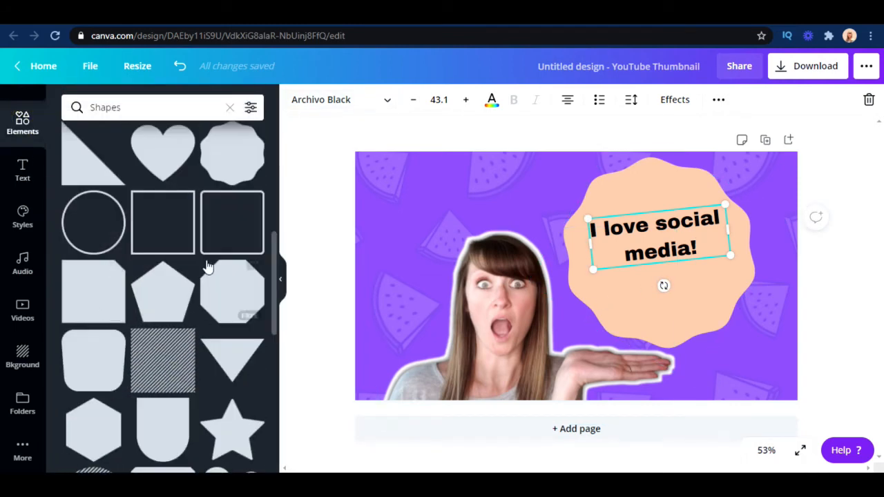
scroll(234, 227, up, 5)
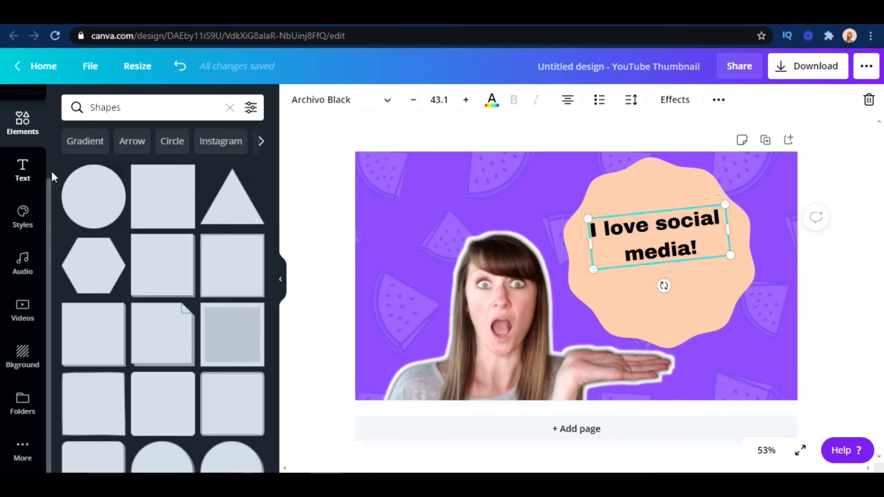
scroll(232, 246, down, 10)
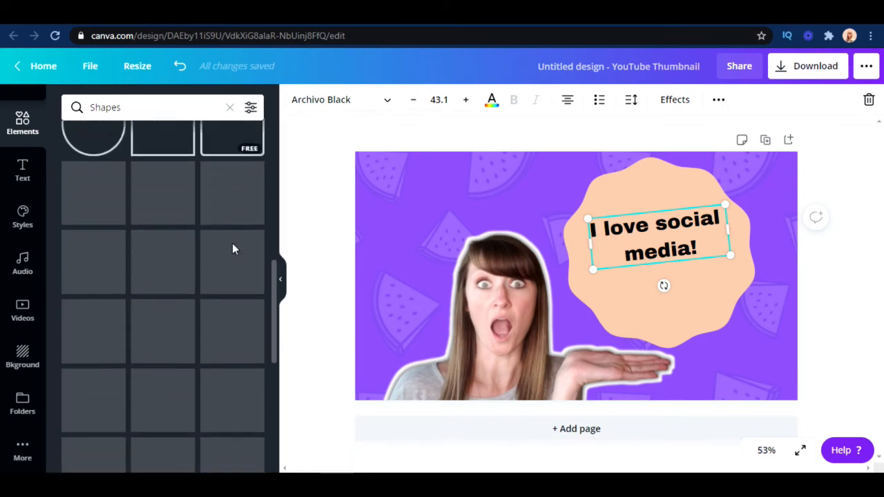
scroll(232, 243, up, 10)
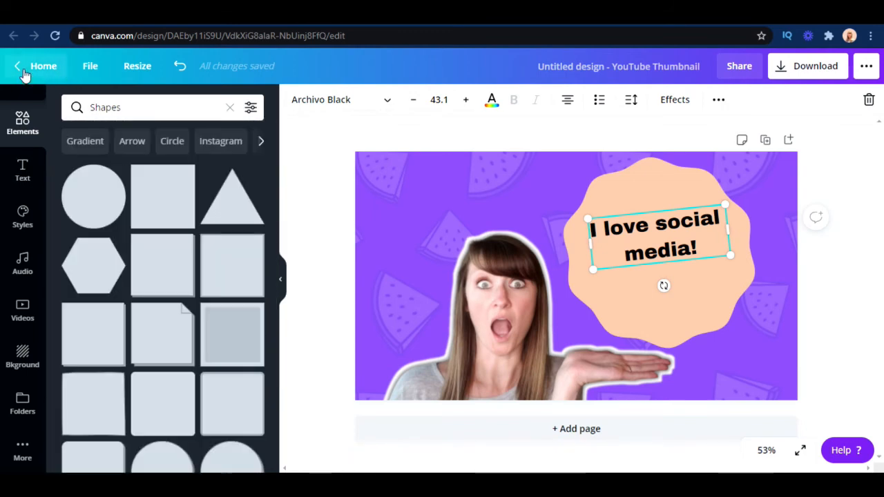
scroll(175, 250, down, 8)
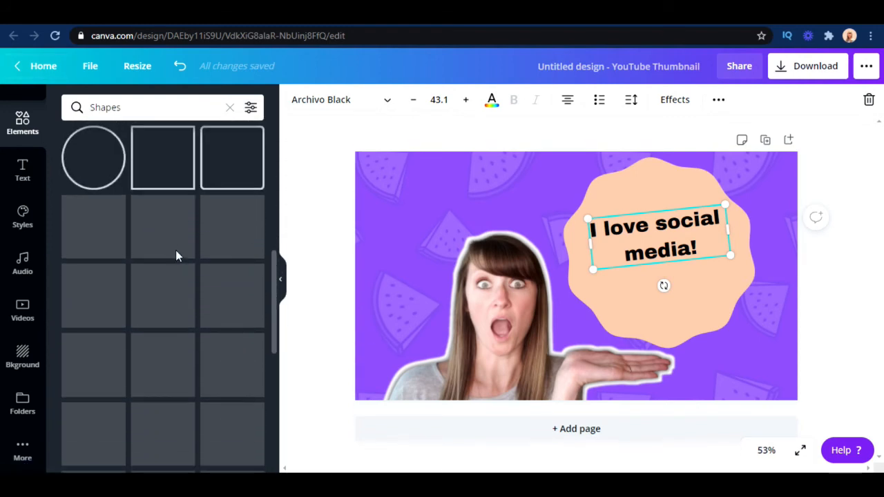
scroll(175, 250, down, 7)
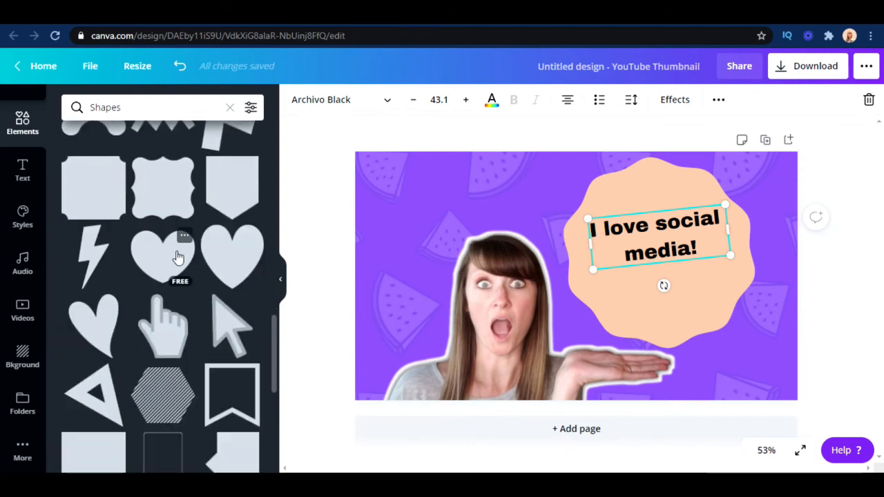
scroll(177, 257, down, 3)
scroll(176, 257, down, 4)
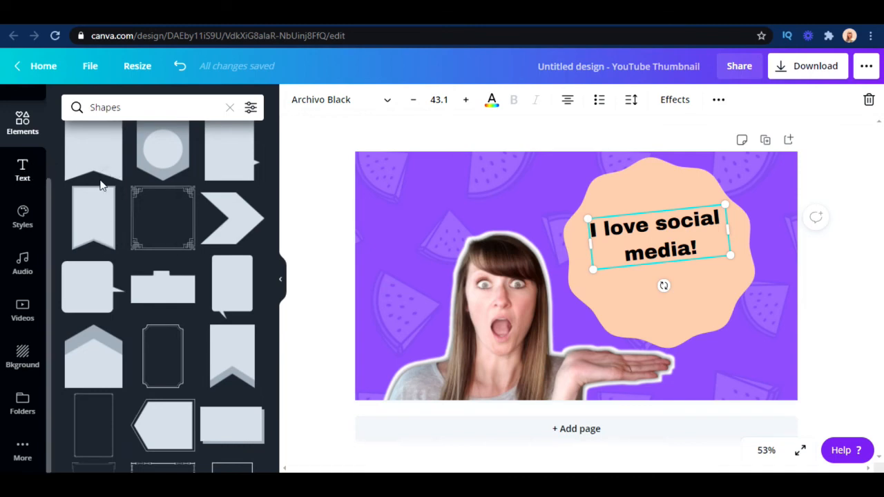
scroll(217, 258, down, 3)
scroll(217, 259, down, 3)
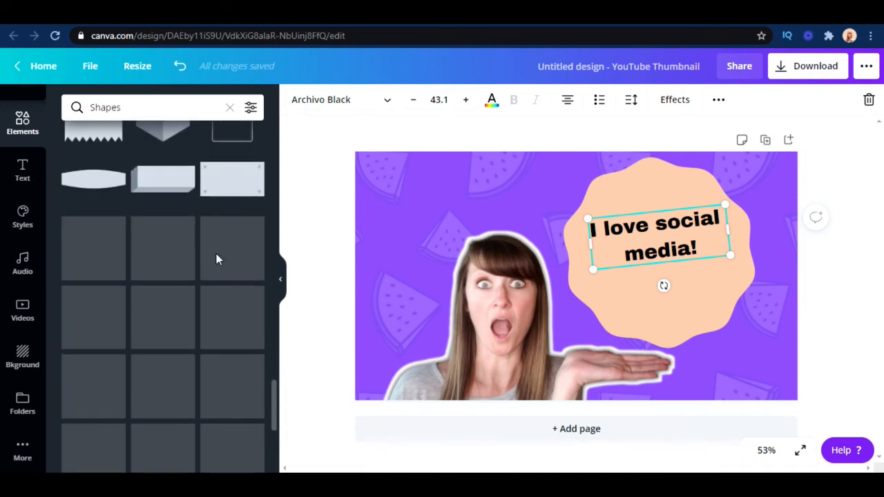
scroll(217, 260, down, 5)
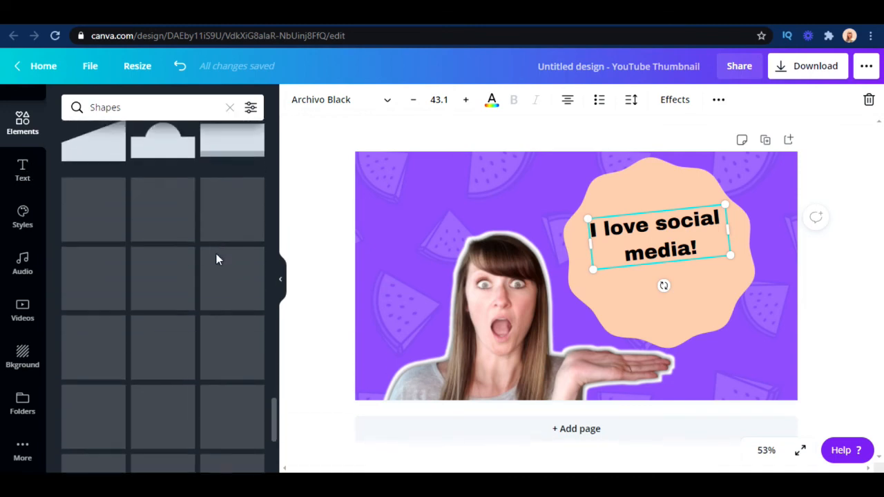
click(24, 169)
click(22, 121)
scroll(193, 205, down, 5)
scroll(193, 204, down, 3)
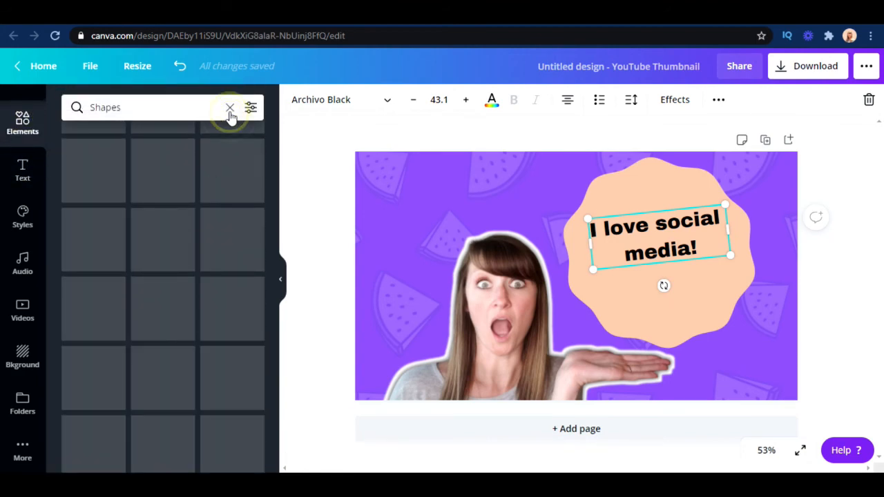
Clear the Shapes search and add the recently used solid rectangle element to the page
click(229, 109)
drag(274, 215, 272, 153)
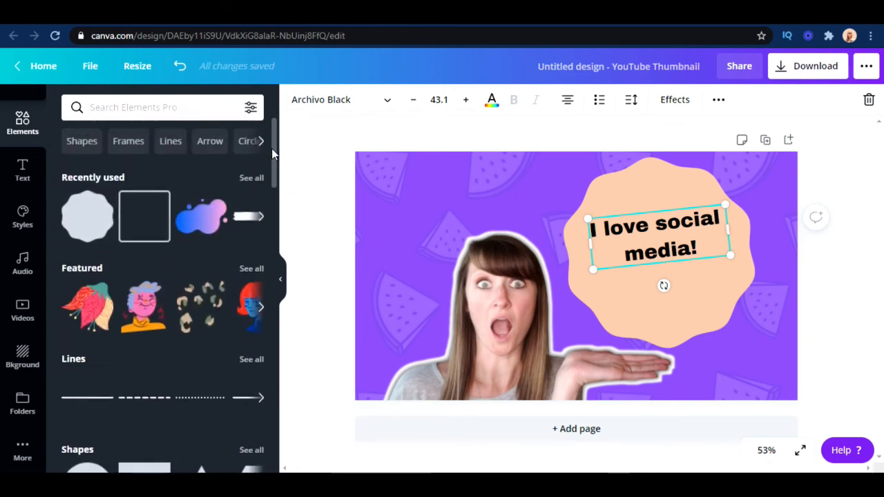
click(260, 218)
drag(150, 214, 656, 243)
click(157, 203)
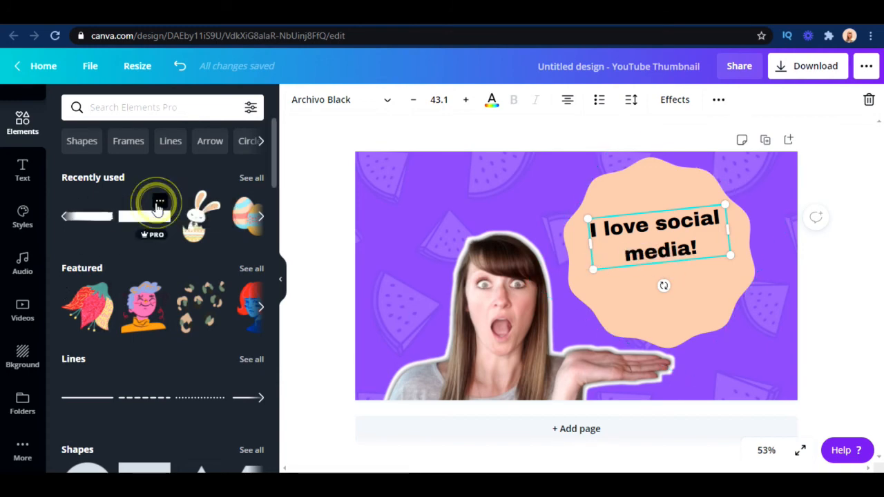
click(147, 216)
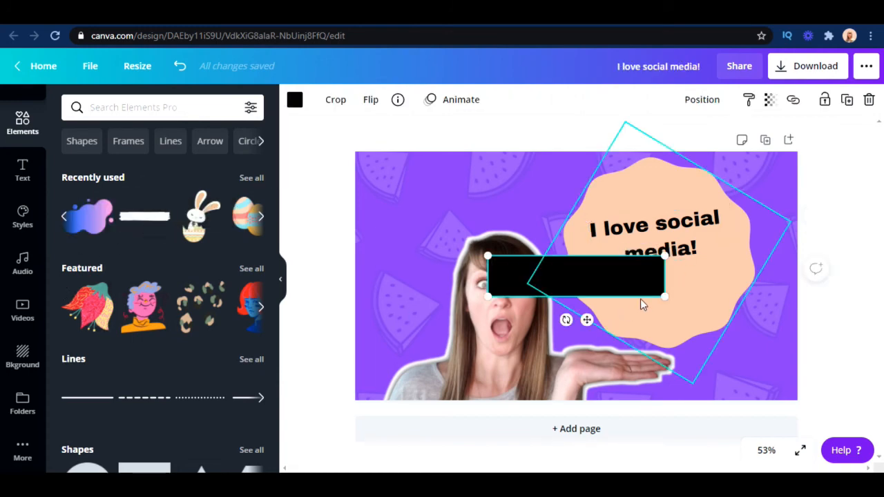
Shrink the black rectangle to about 313 by 72, place it over "media!", and rotate it to about -5°
drag(649, 292, 601, 263)
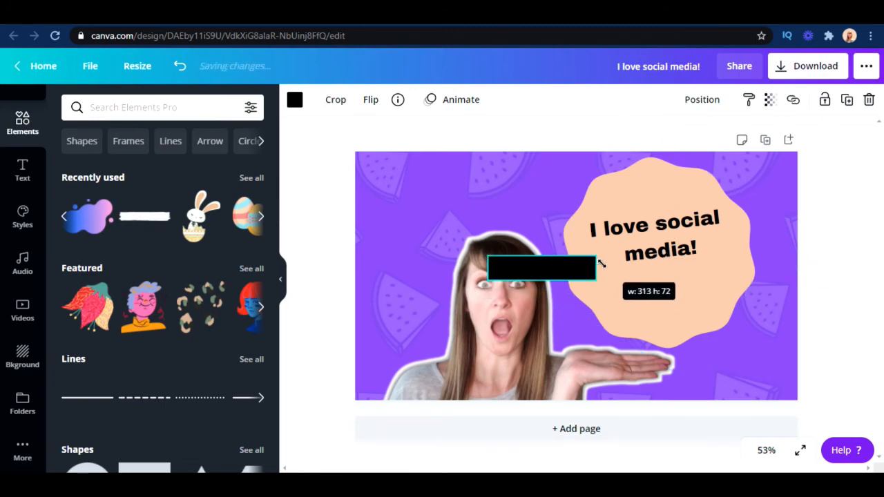
drag(551, 303, 650, 288)
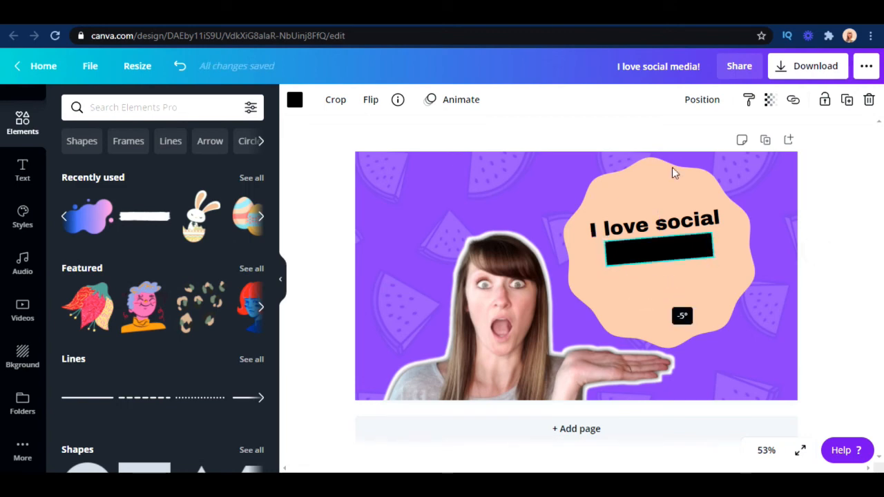
drag(675, 172, 675, 169)
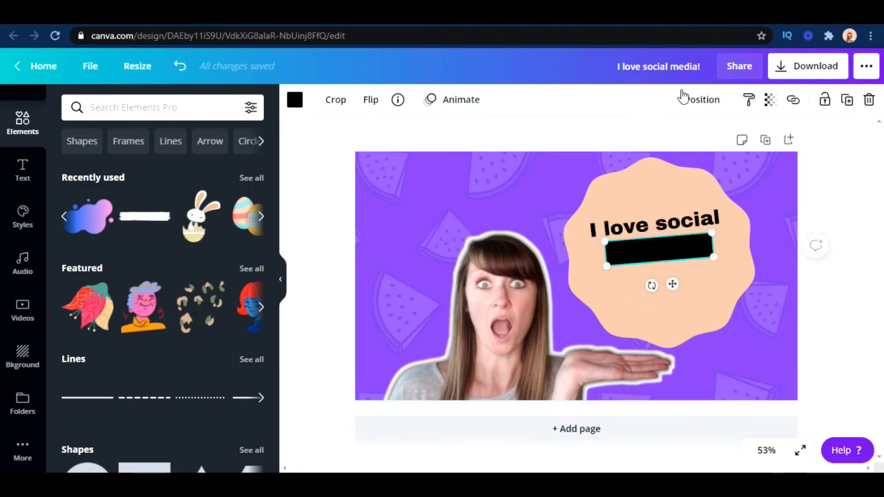
Recolor the rectangle white and send it backward behind the heading text
click(295, 100)
scroll(235, 310, down, 2)
click(249, 325)
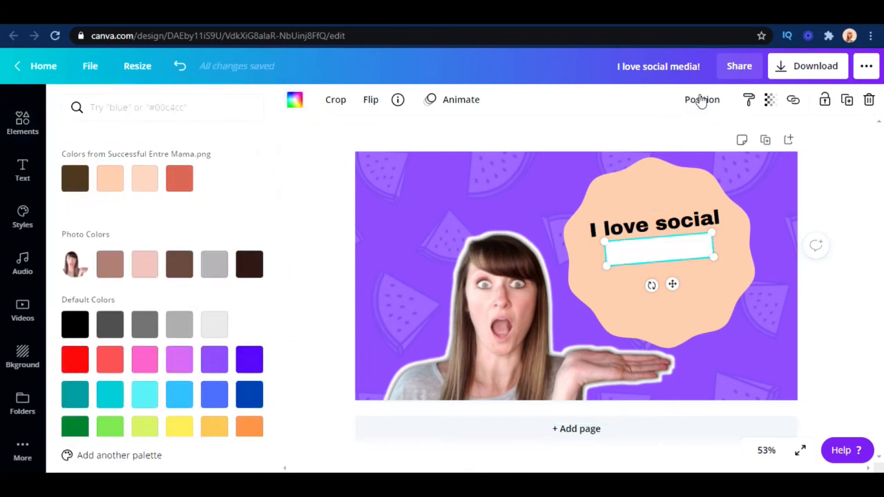
click(701, 101)
click(641, 142)
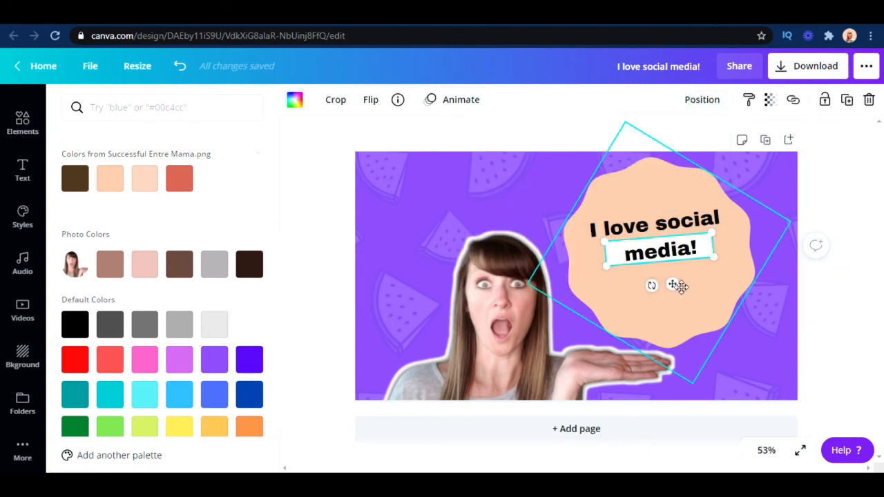
Nudge the white rectangle slightly down and to the right to center it behind "media!", and deselect it
drag(672, 284, 680, 285)
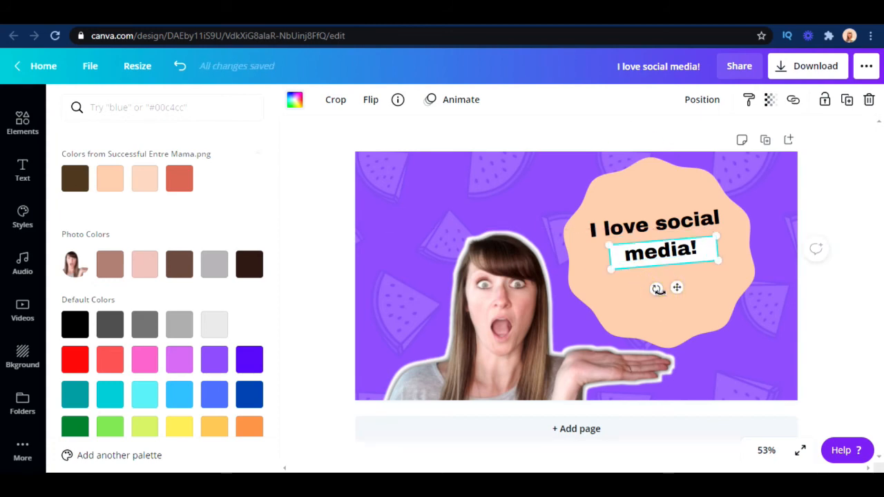
drag(657, 289, 673, 288)
click(832, 269)
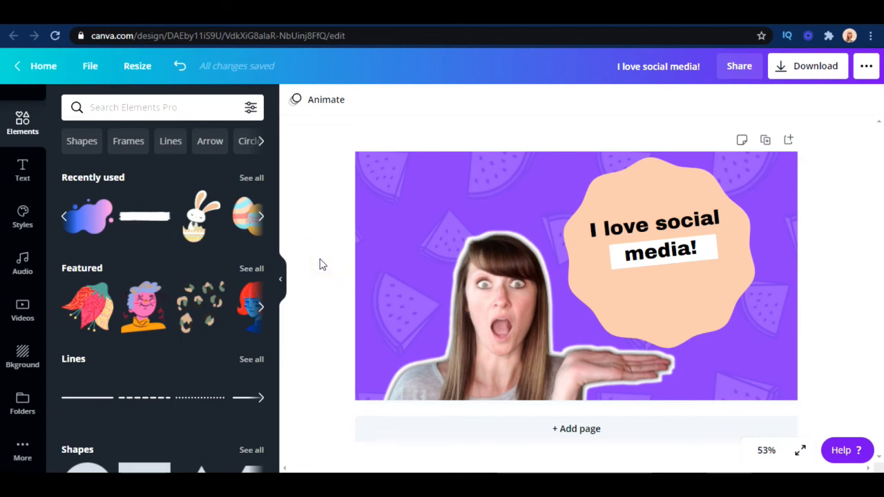
Add the audio track "Your Gain" to the design, preview it from around 2:24, and pause playback
click(23, 266)
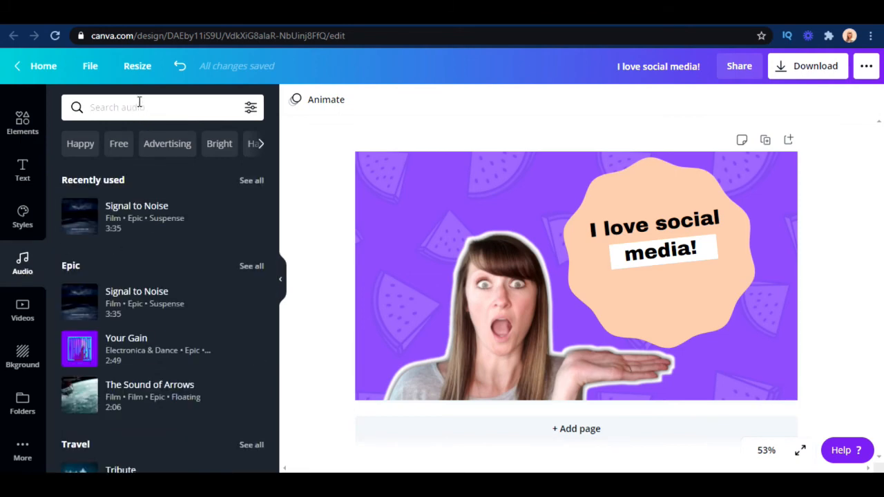
click(163, 354)
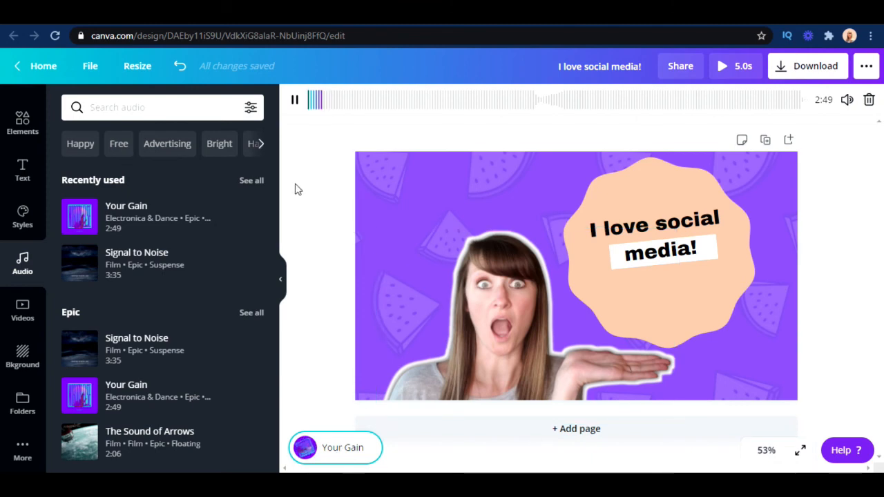
click(296, 100)
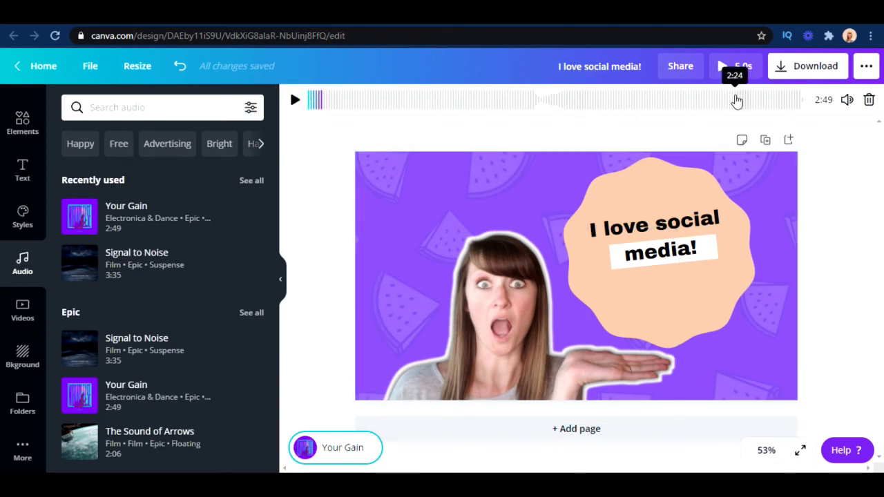
click(735, 99)
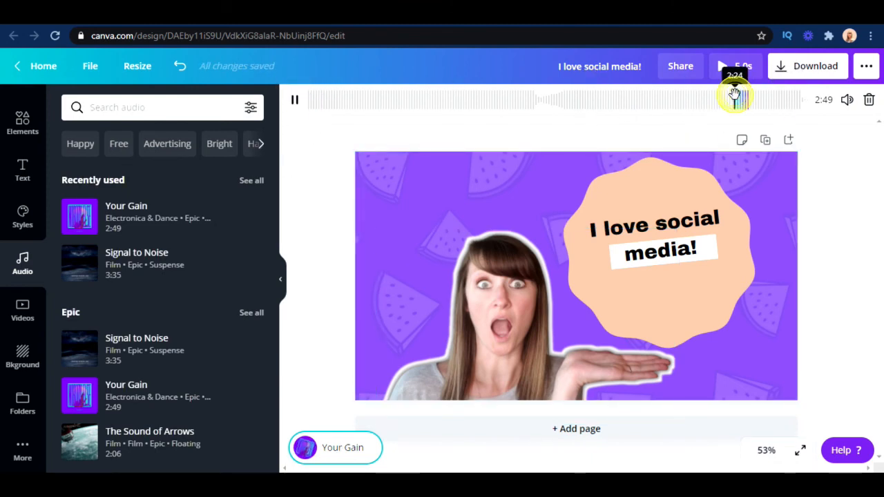
click(294, 102)
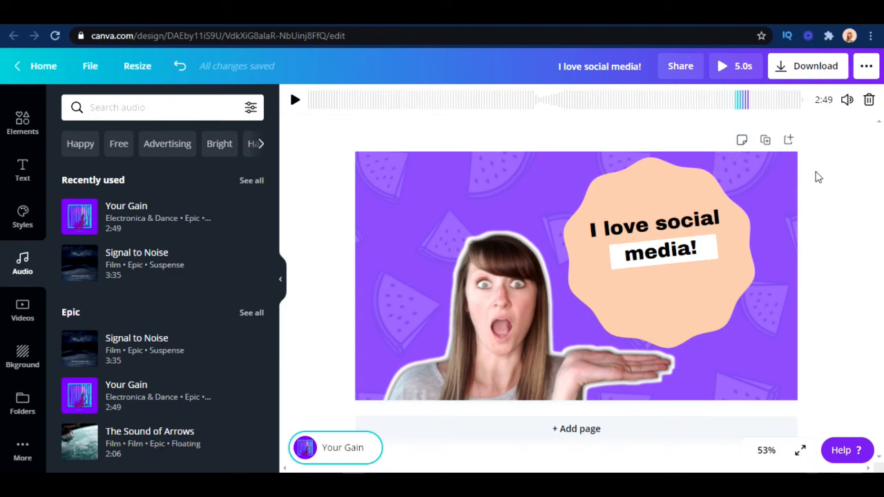
Delete the Your Gain audio track from the design and browse the stock video categories
click(869, 105)
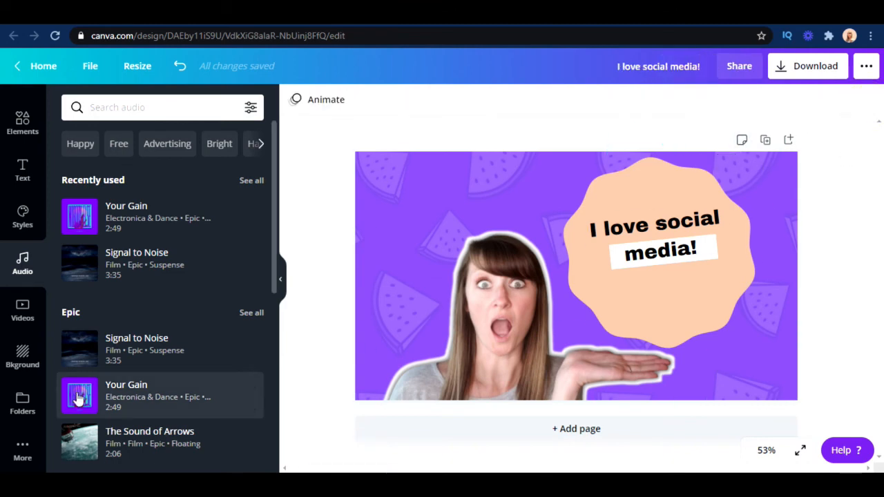
click(23, 314)
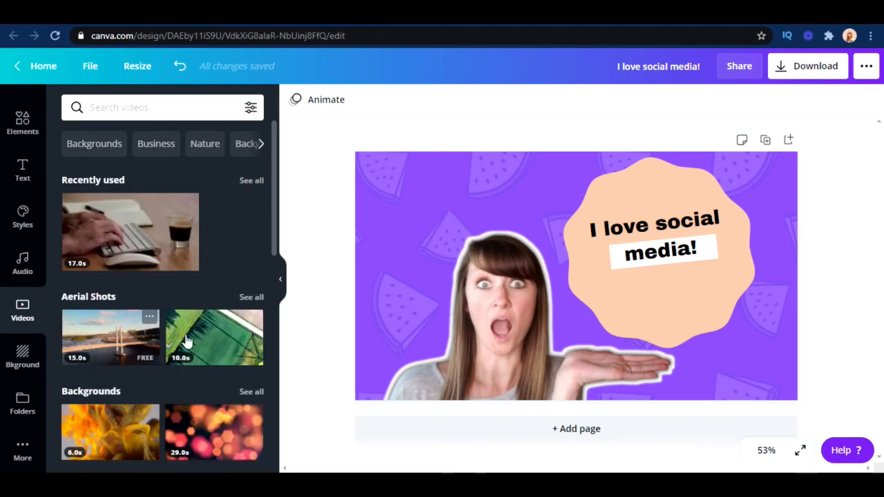
scroll(205, 364, down, 3)
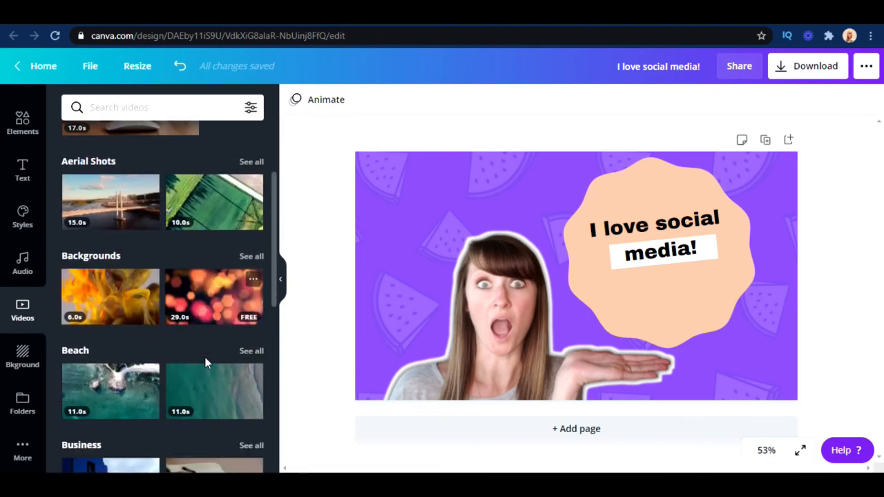
scroll(205, 364, down, 5)
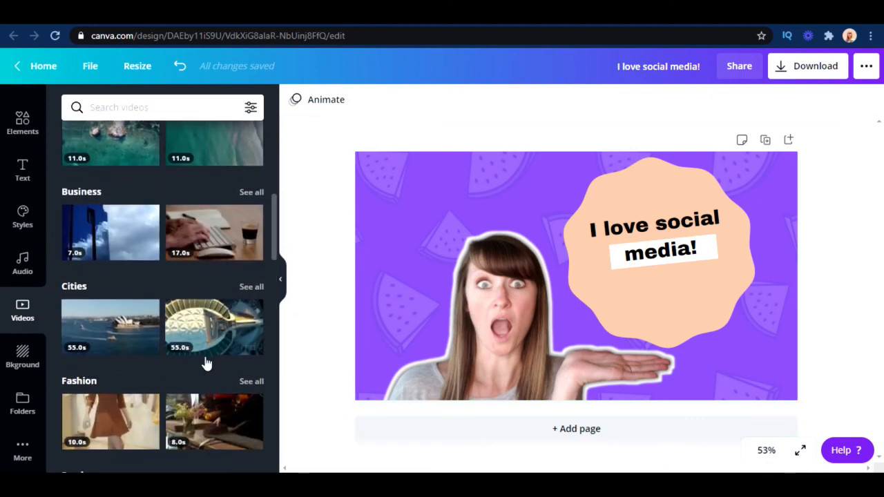
scroll(205, 356, up, 1)
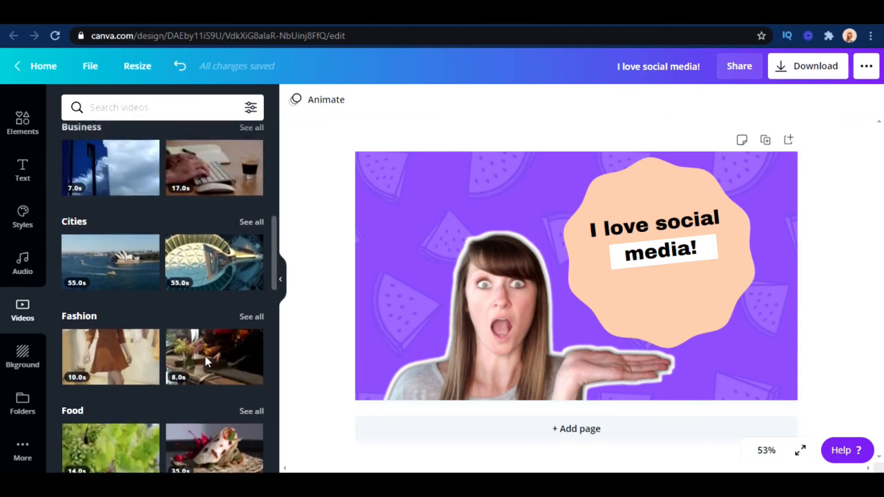
Add the aerial stadium clip from the Cities videos to the design, shrink it, and delete it
click(216, 262)
drag(755, 378, 691, 339)
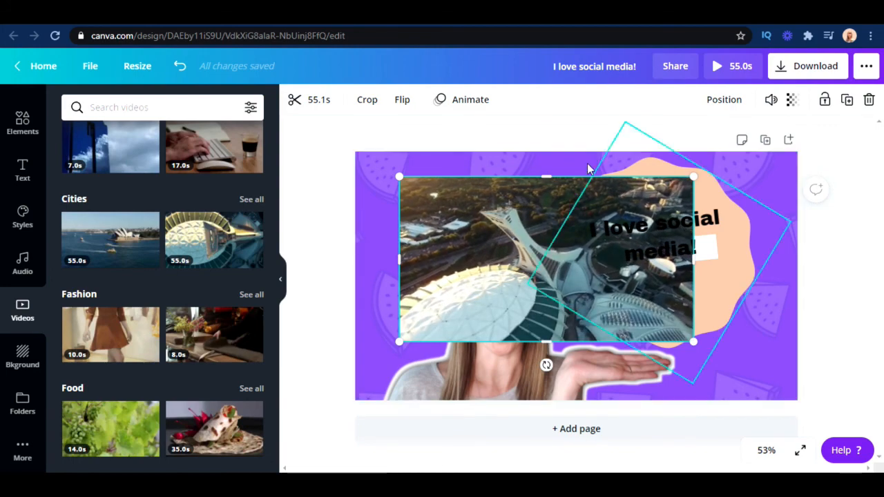
click(867, 99)
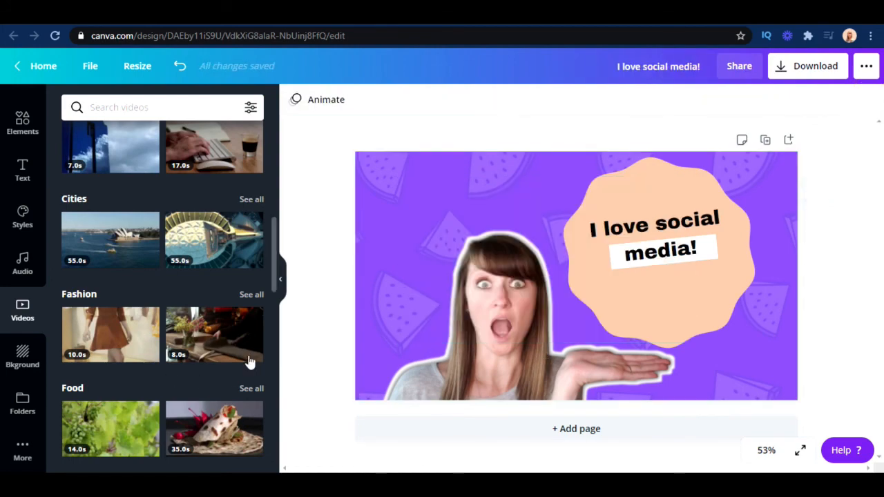
Browse the background library and search it for "pet"
scroll(167, 316, up, 1)
scroll(166, 314, up, 5)
scroll(165, 310, down, 1)
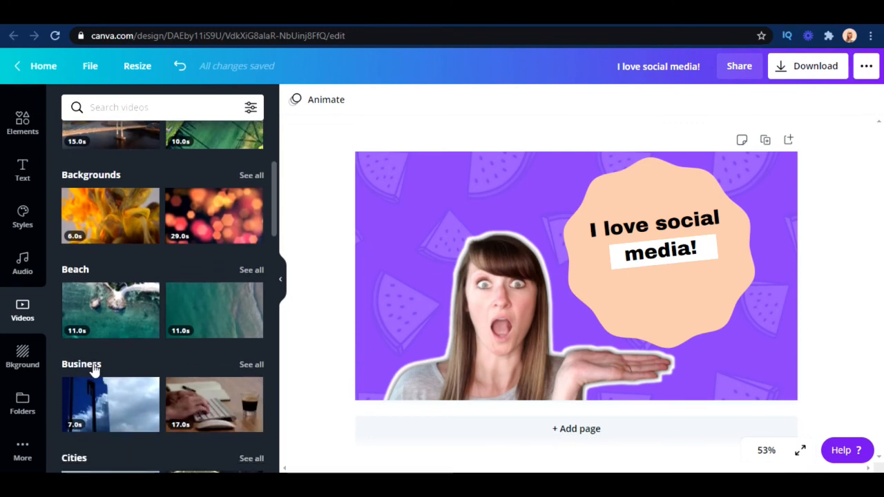
click(27, 358)
scroll(209, 345, down, 4)
scroll(211, 347, down, 5)
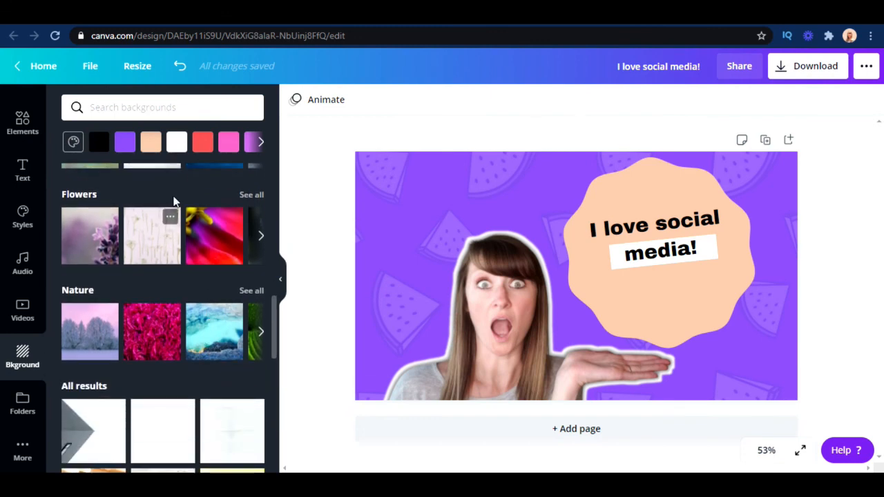
click(149, 109)
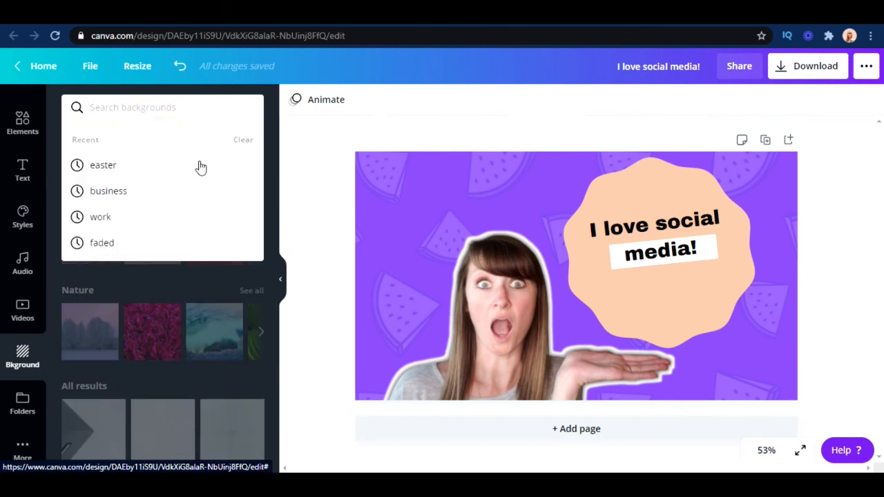
text(pet)
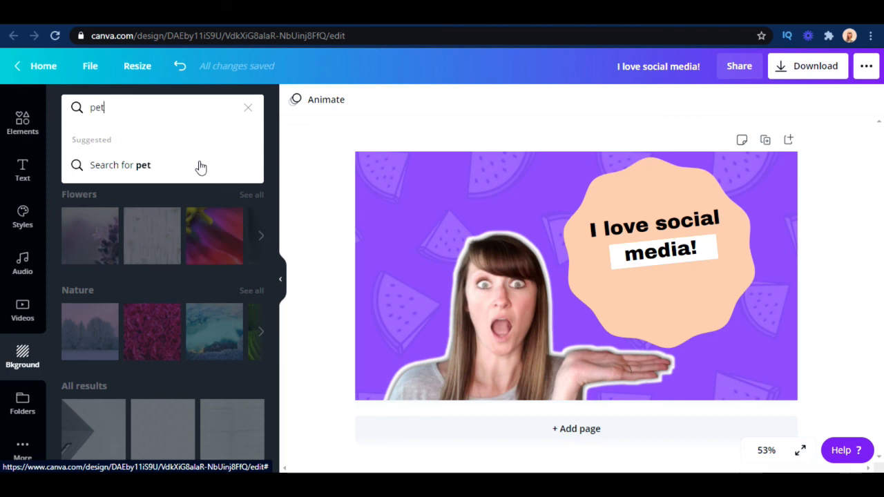
click(200, 167)
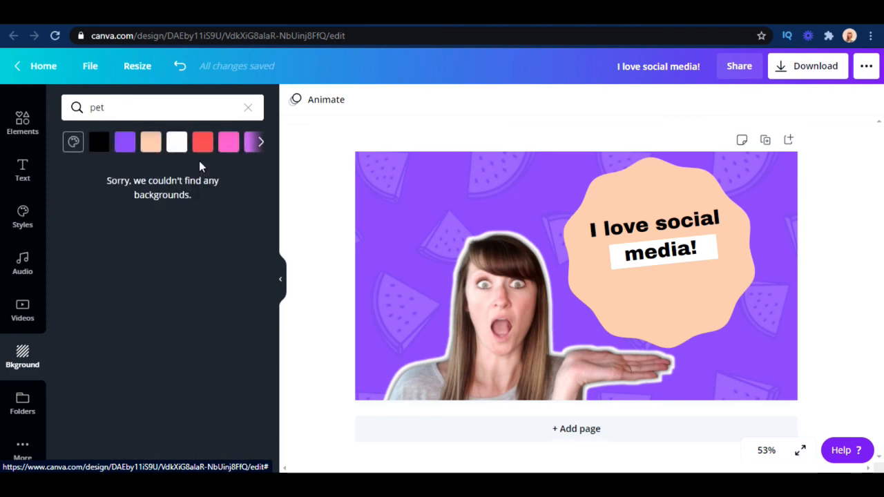
Search the background library for "dog" instead, and clear the search term
click(165, 103)
key(BackSpace)
key(BackSpace)
key(BackSpace)
text(dog)
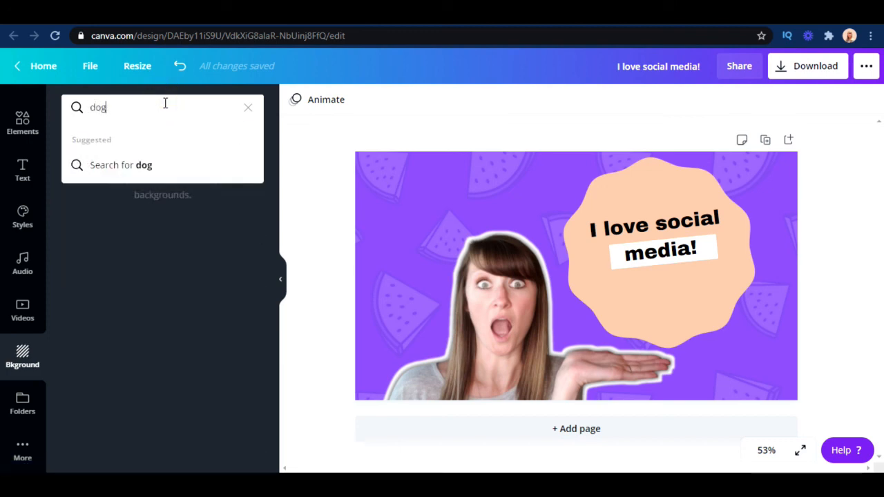
key(Return)
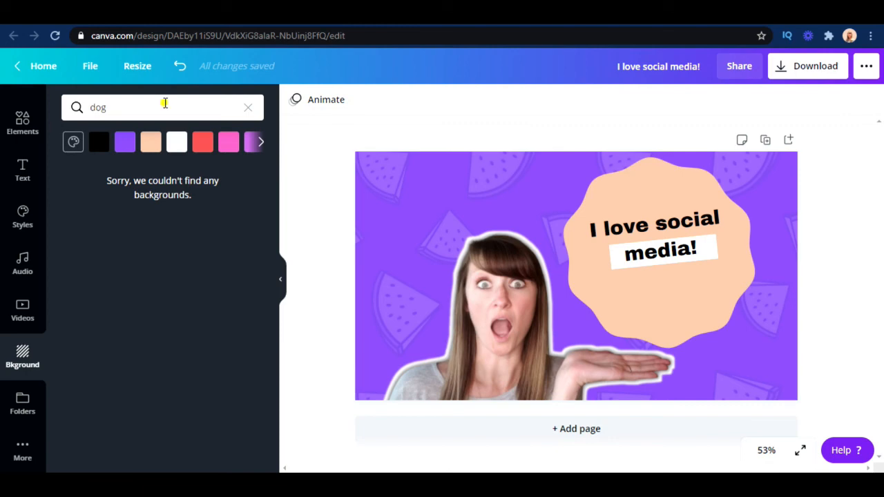
click(165, 103)
key(BackSpace)
key(BackSpace)
key(BackSpace)
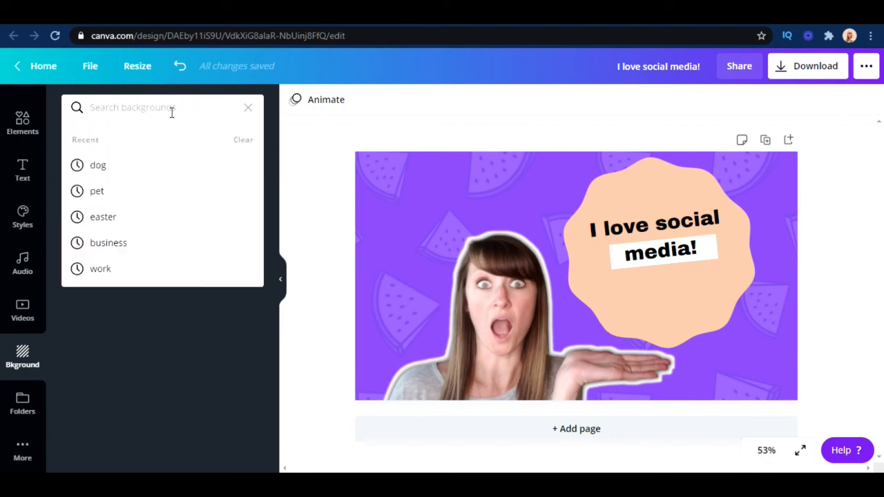
Search the photo library for "dog" and browse the photos
scroll(24, 289, up, 2)
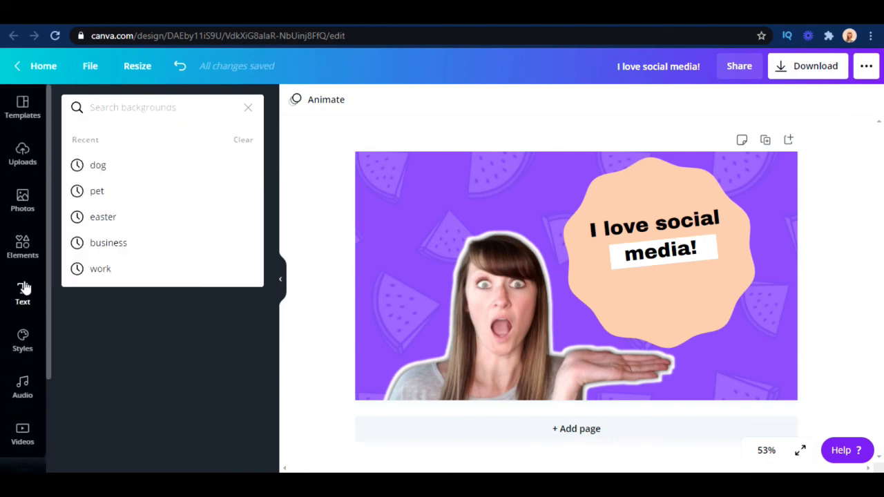
click(22, 198)
click(131, 109)
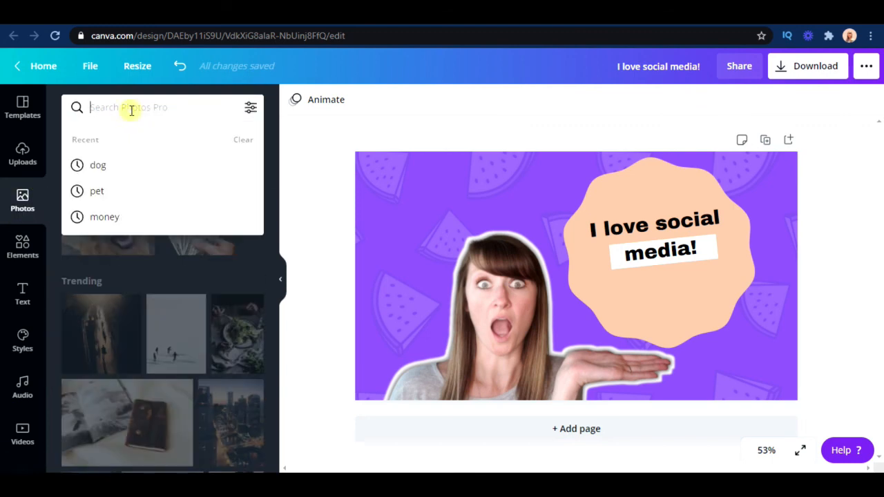
text(dog)
key(Return)
scroll(184, 404, down, 1)
scroll(184, 404, down, 1)
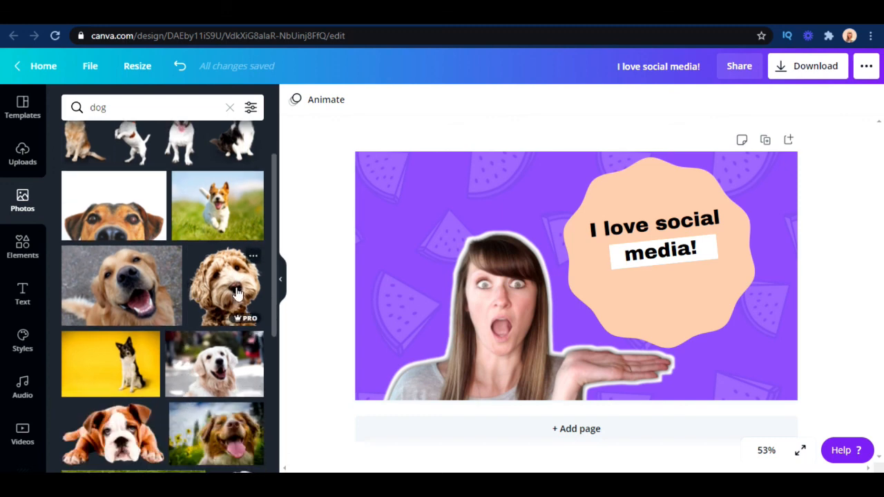
Add the smiling golden retriever photo to the design and replace the patterned background with it
mouse_move(104, 278)
mouse_down()
mouse_move(186, 301)
mouse_move(388, 253)
mouse_move(478, 210)
mouse_move(471, 207)
mouse_up()
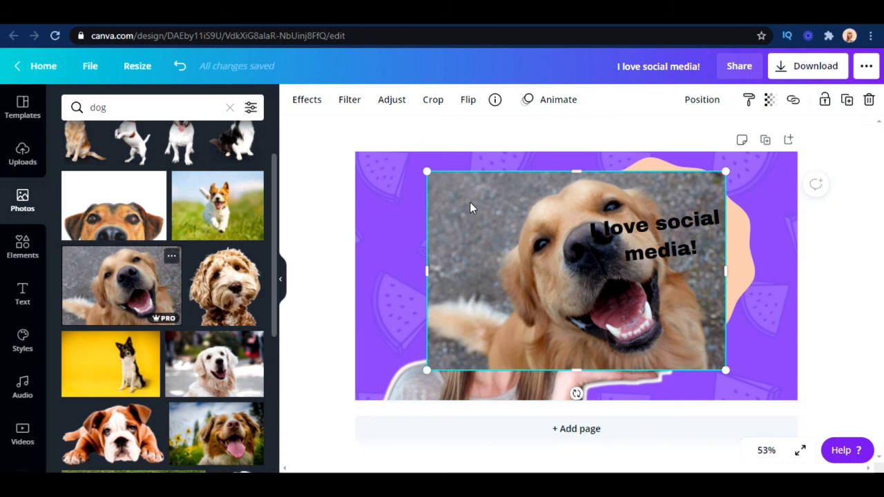
right_click(512, 284)
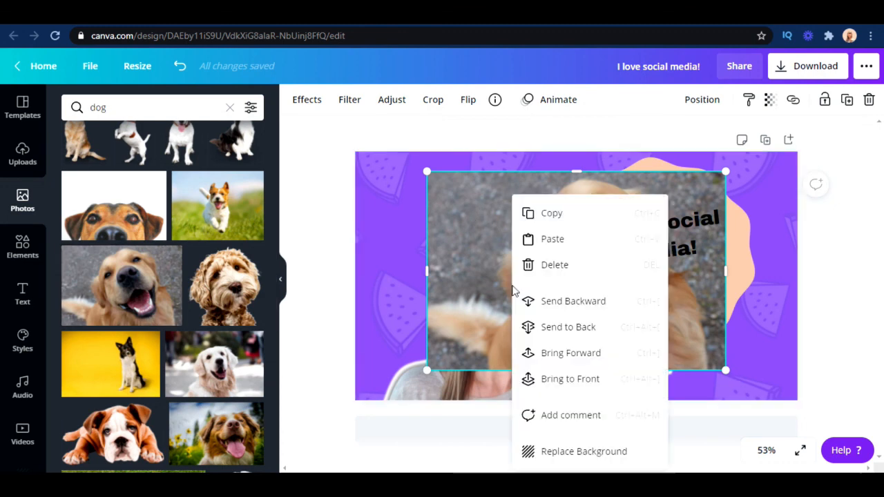
click(556, 457)
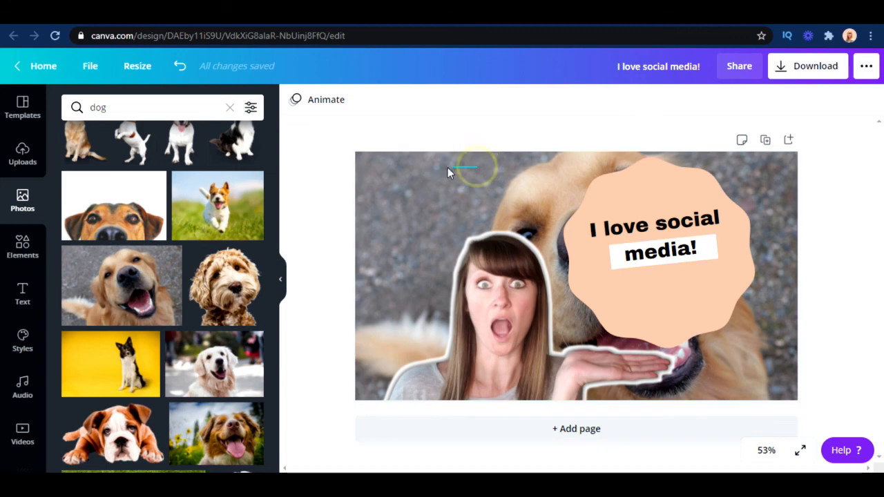
Select the dog background photo and look through its effects, filters and adjustment settings
click(469, 178)
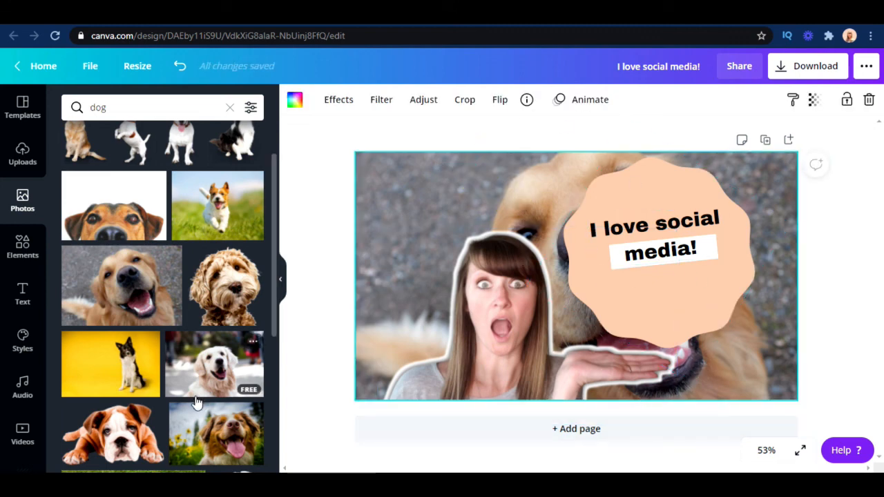
click(435, 180)
click(337, 105)
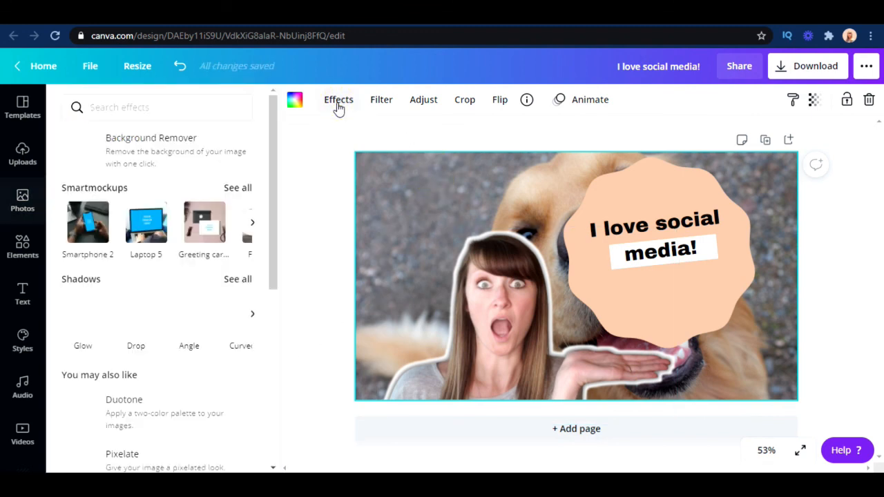
click(384, 107)
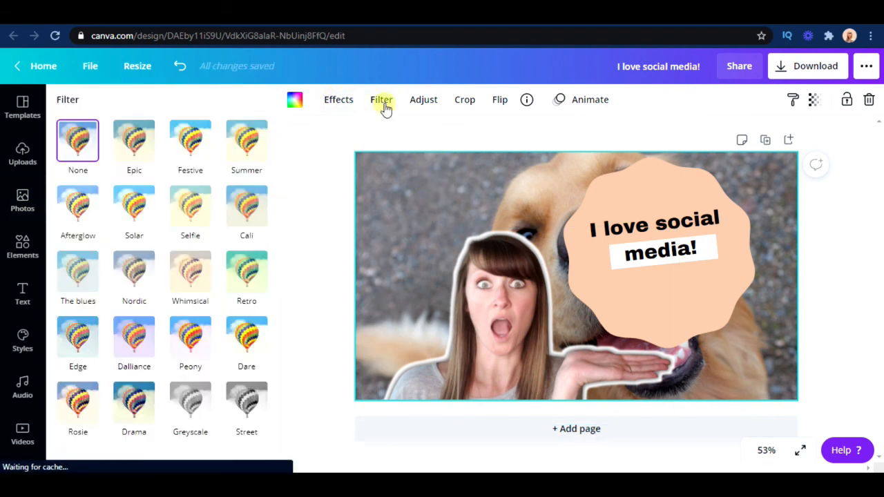
click(417, 103)
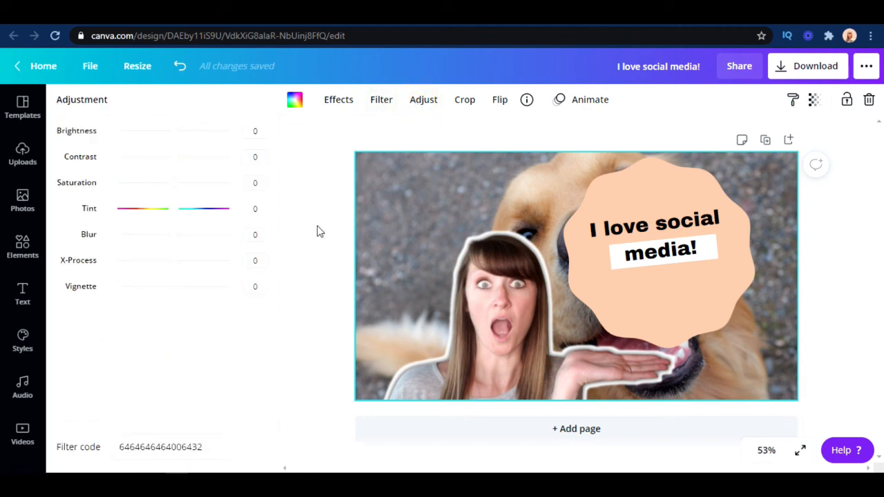
Set the dog background photo's saturation to -9
drag(174, 131, 170, 195)
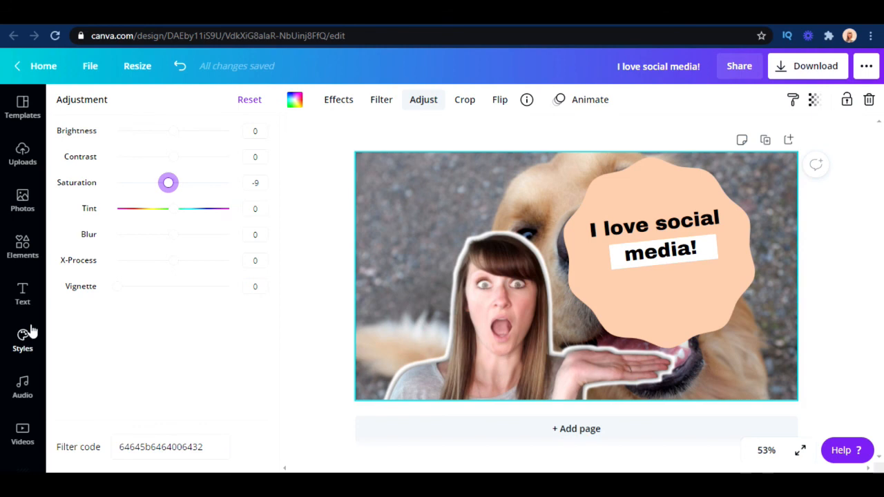
scroll(31, 332, down, 2)
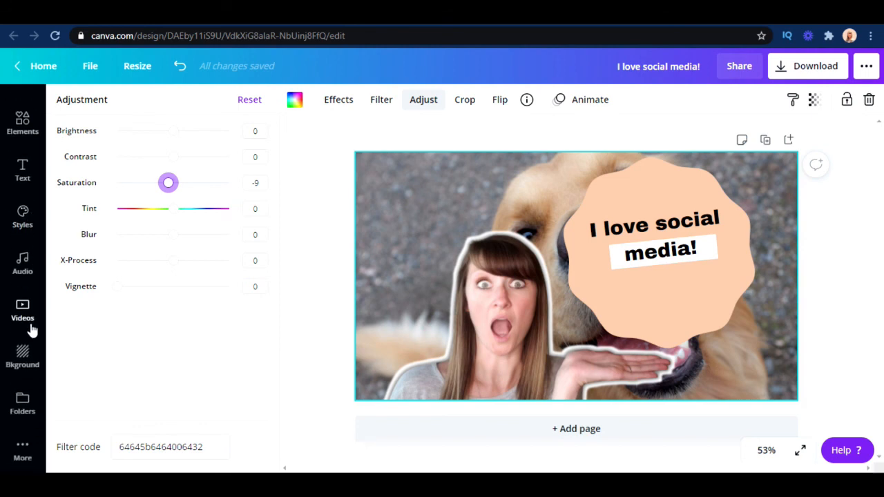
scroll(31, 330, up, 2)
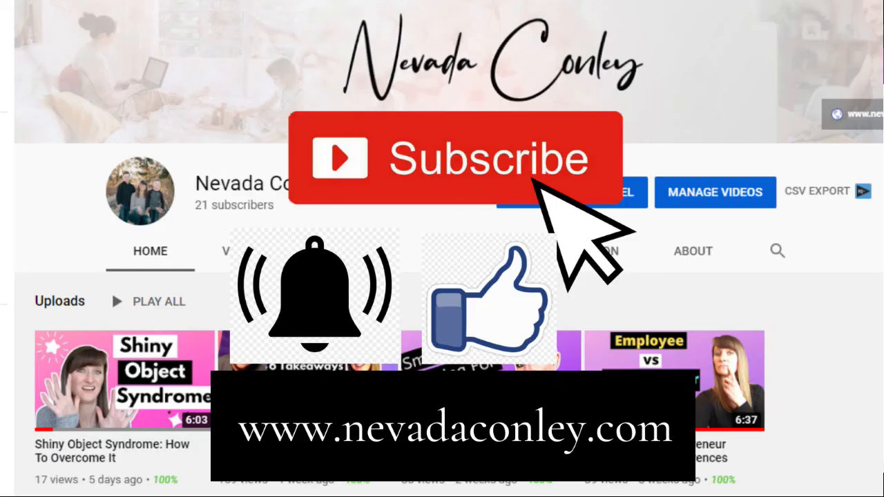